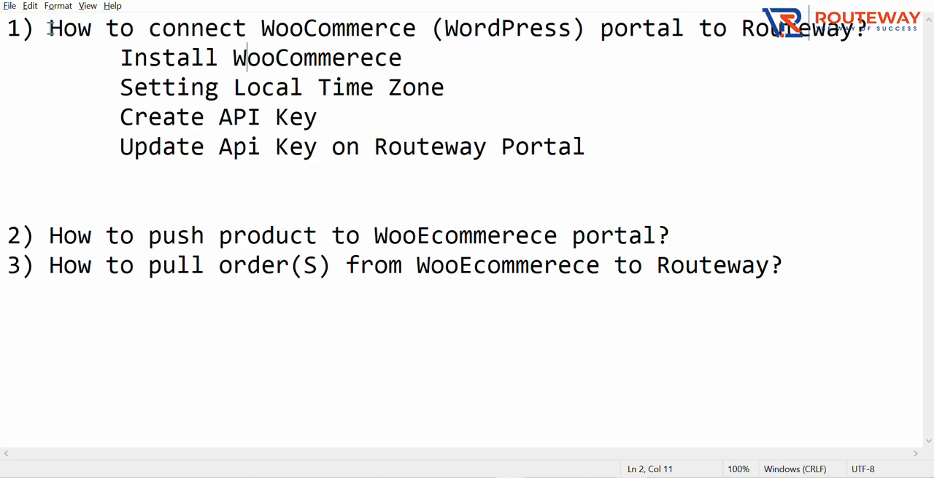
- Review the outline for connecting WooCommerce to Routeway in the notes and copy the word "WooCommerce" from its heading
left_click_drag(49, 28, 871, 35)
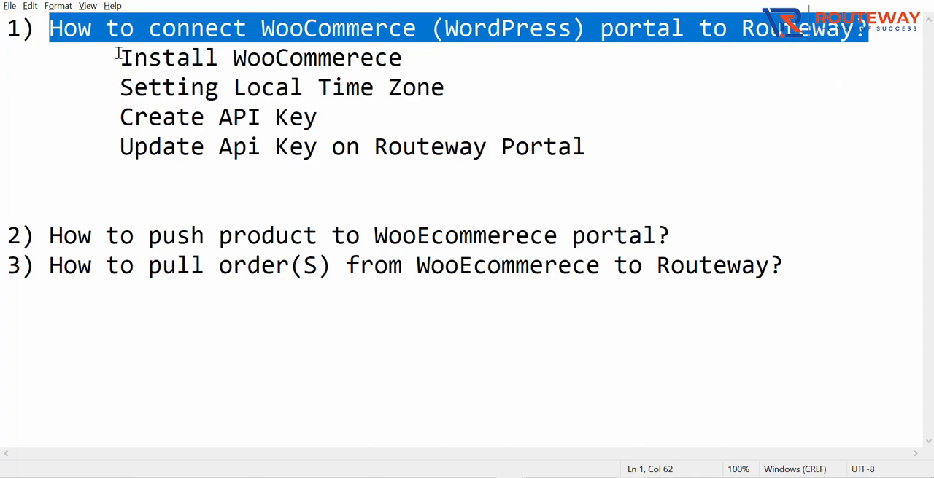
left_click_drag(121, 56, 621, 173)
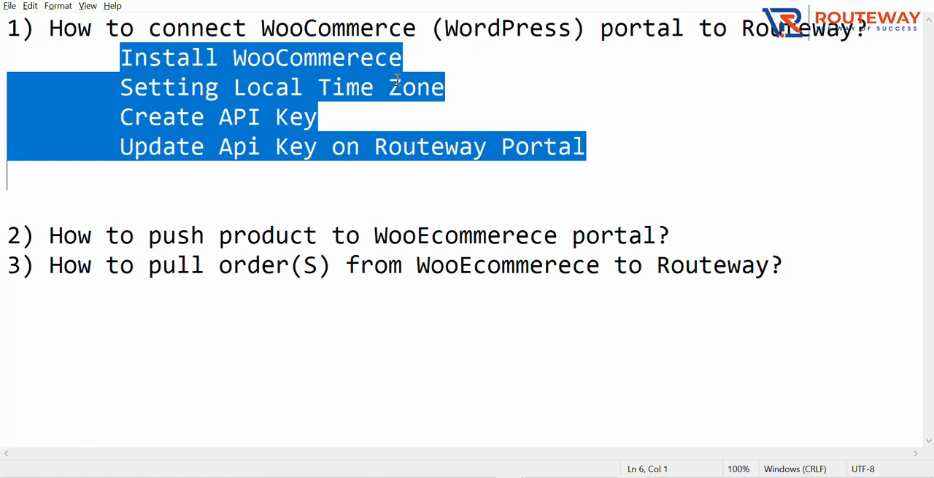
left_click_drag(261, 30, 413, 26)
key("ctrl+c")
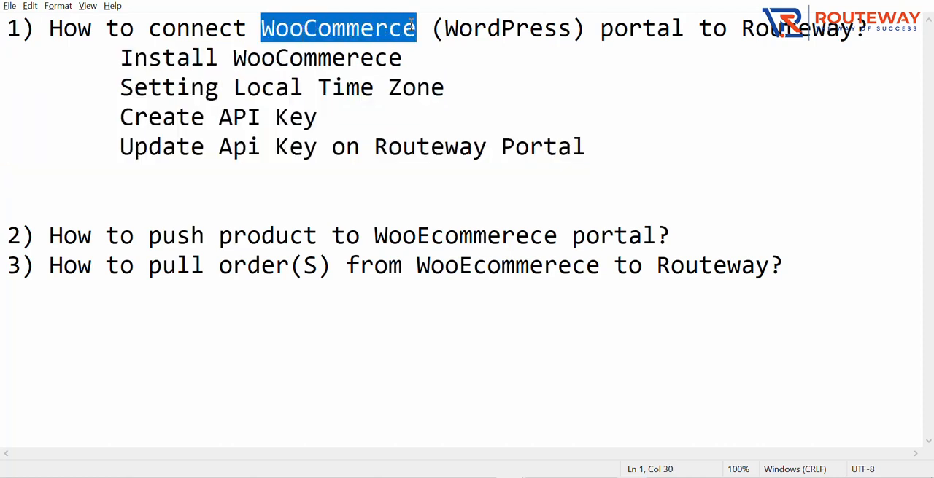
- Switch to the browser, view the MyMart storefront's home page and bring up the WooCommerce admin home
left_click(467, 477)
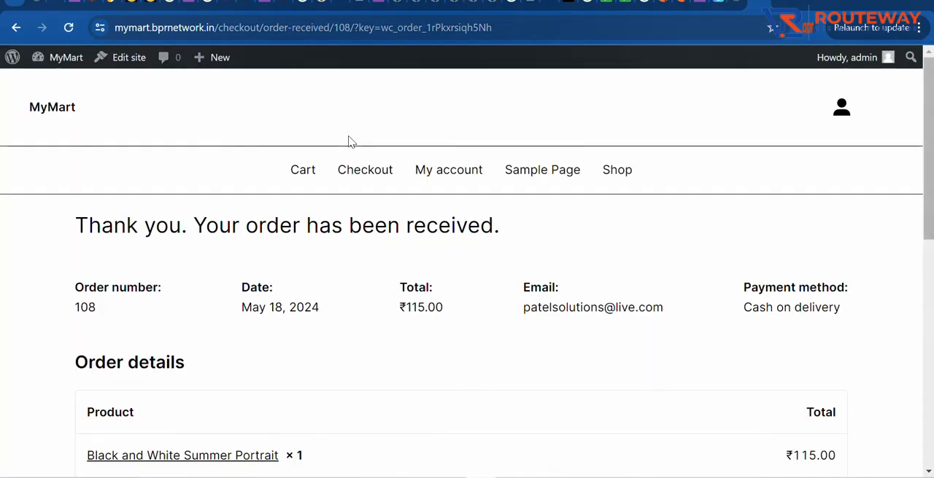
left_click(39, 109)
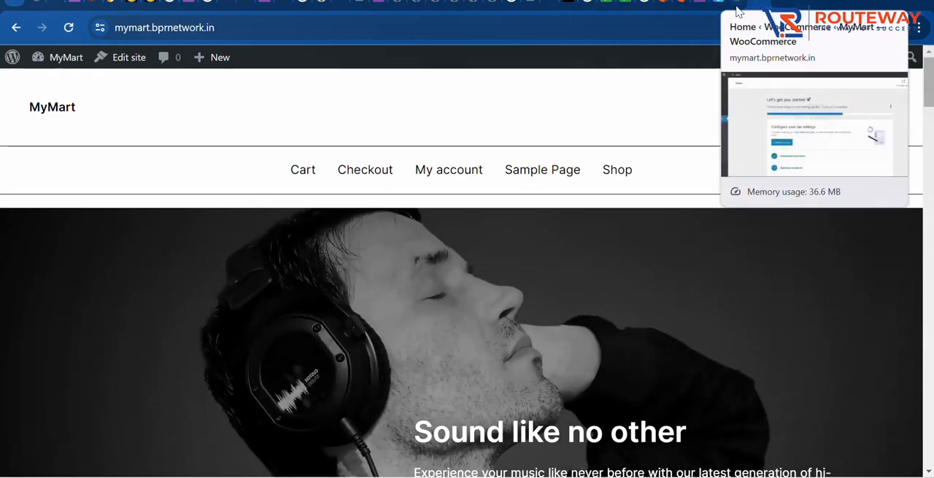
left_click(737, 11)
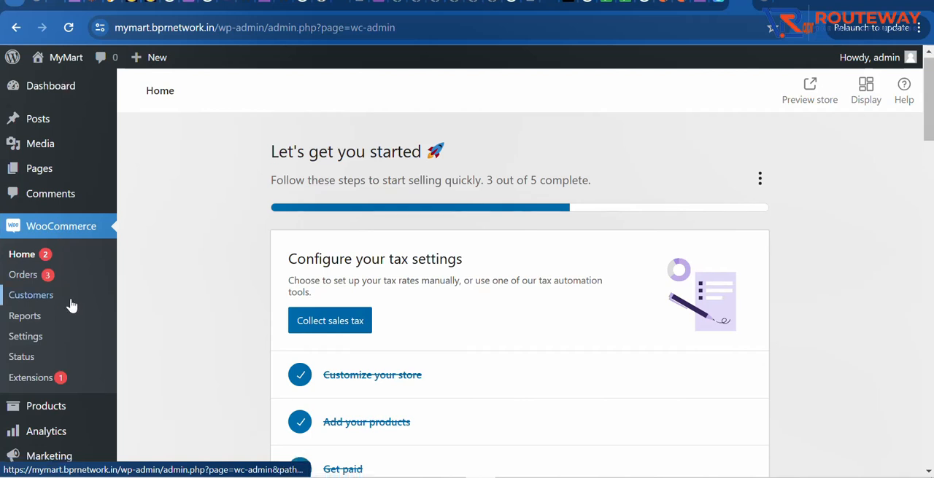
- Search the WordPress plugin directory for "WooCommerce" from the page for adding new plugins
scroll(67, 321, "down", 2)
mouse_move(30, 382)
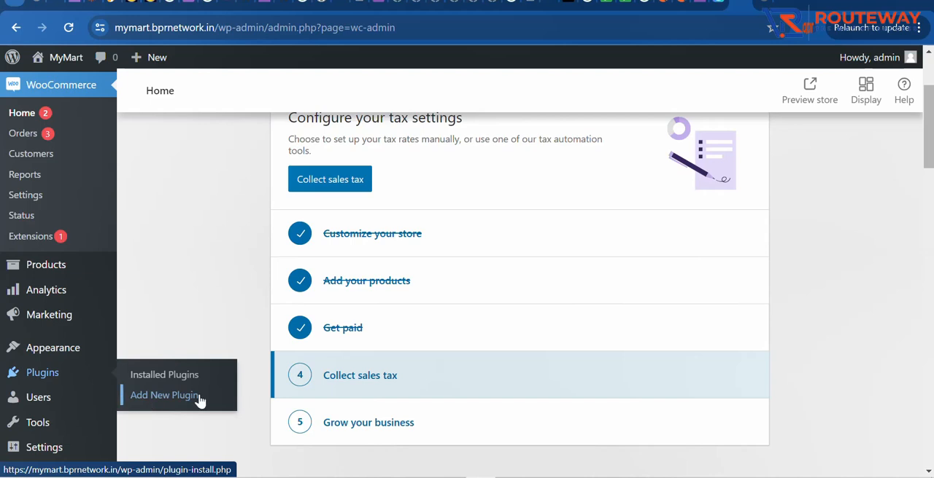
left_click(161, 404)
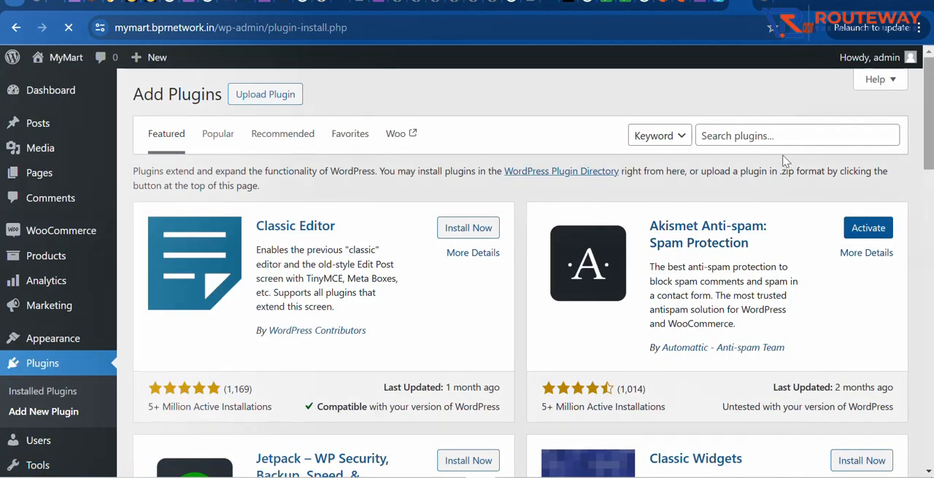
left_click(771, 138)
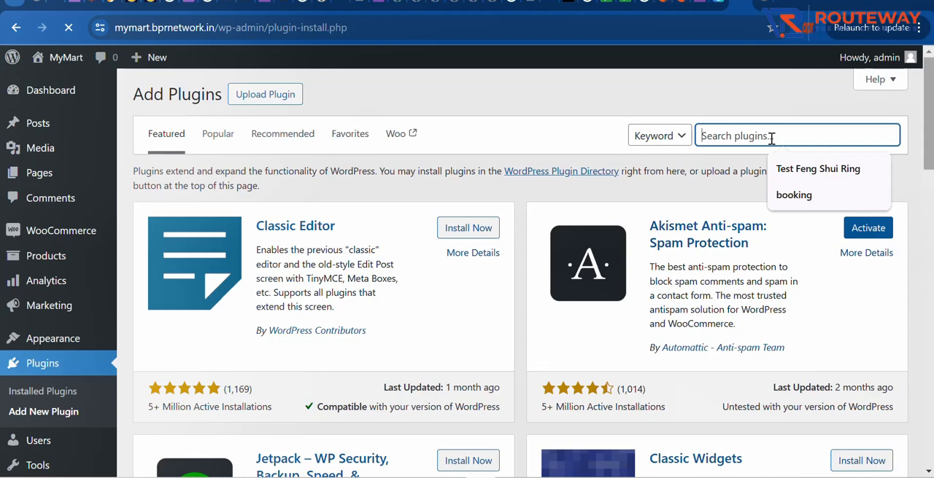
key("ctrl+v")
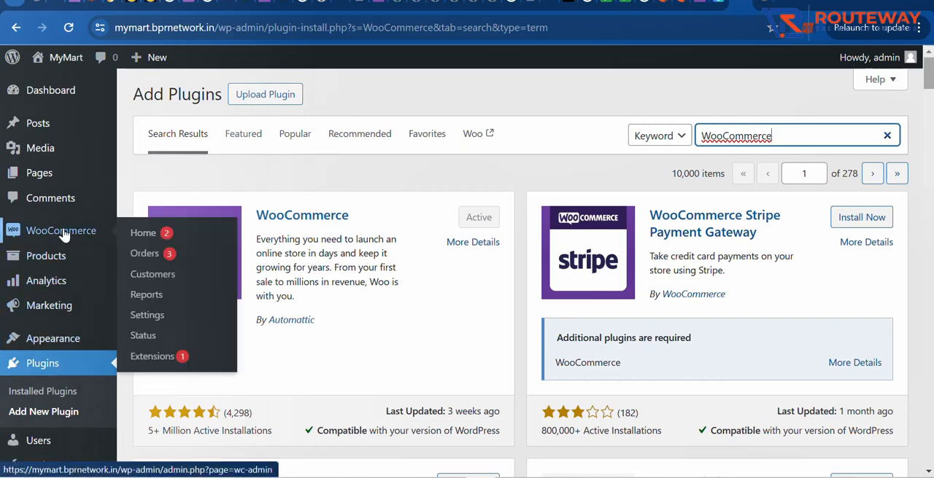
mouse_move(58, 235)
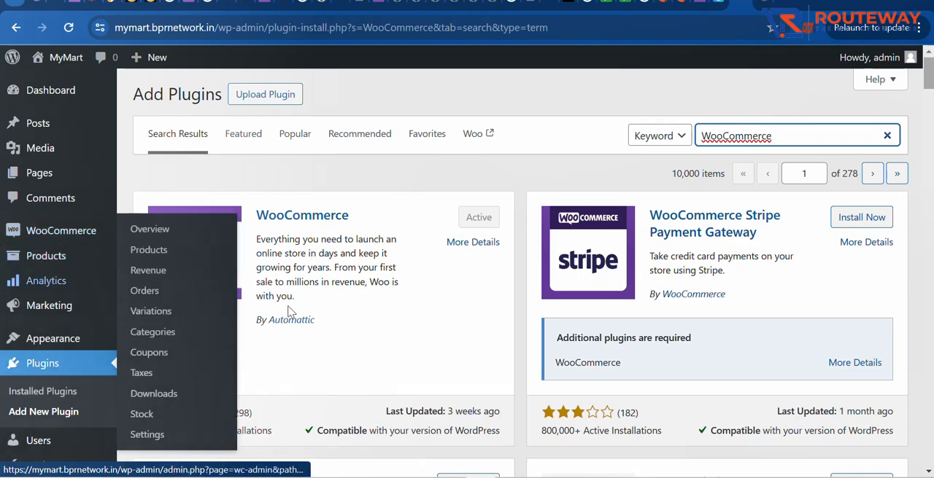
- Return to the notes and review the outline items on installing WooCommerce and setting the local time zone
key("alt+Tab")
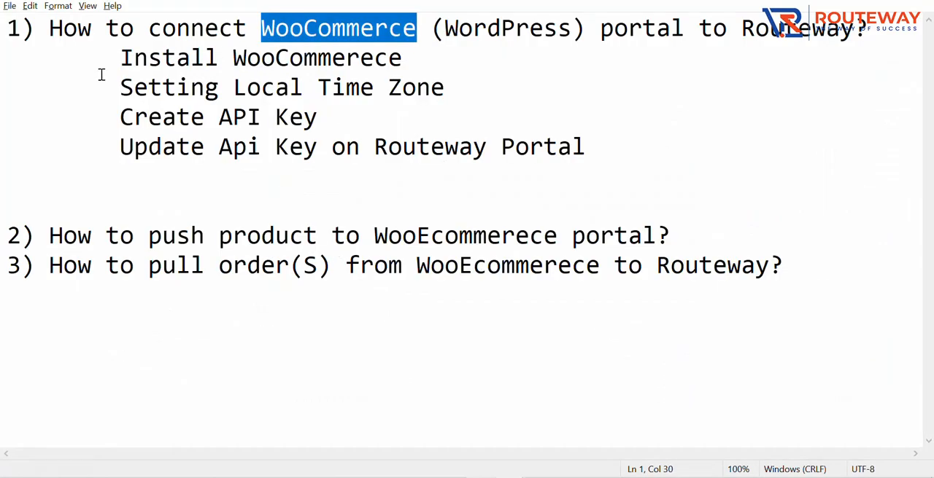
left_click_drag(118, 57, 450, 58)
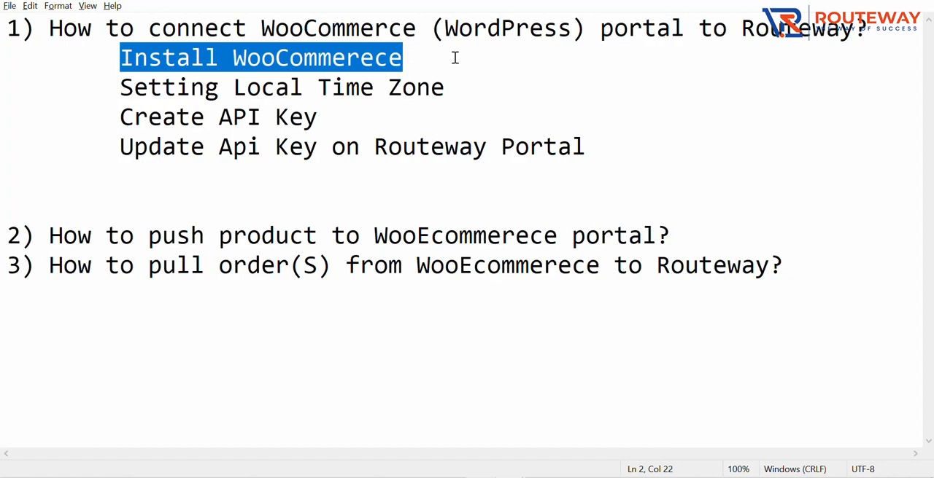
left_click_drag(120, 88, 484, 89)
- Switch back to the WordPress admin in the browser and open the site's General Settings
key("alt+Tab")
scroll(41, 279, "down", 4)
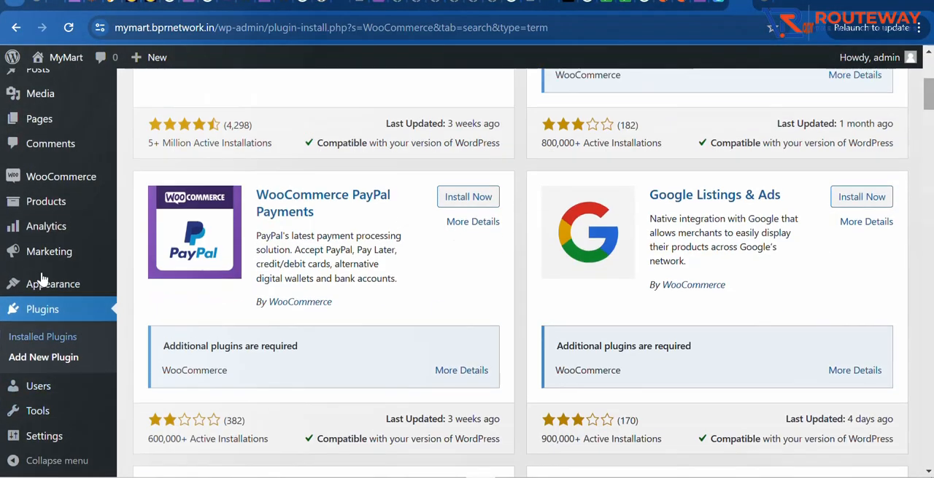
scroll(41, 280, "up", 4)
scroll(42, 306, "down", 4)
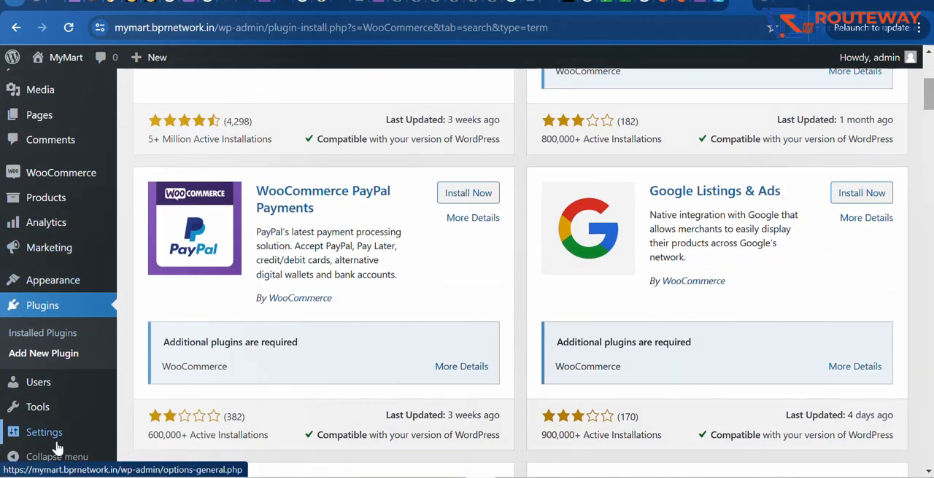
mouse_move(46, 437)
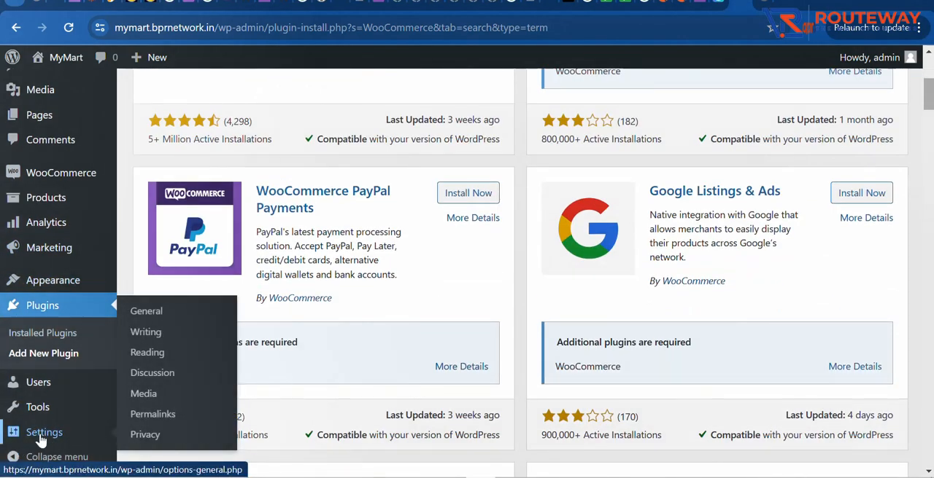
left_click(159, 319)
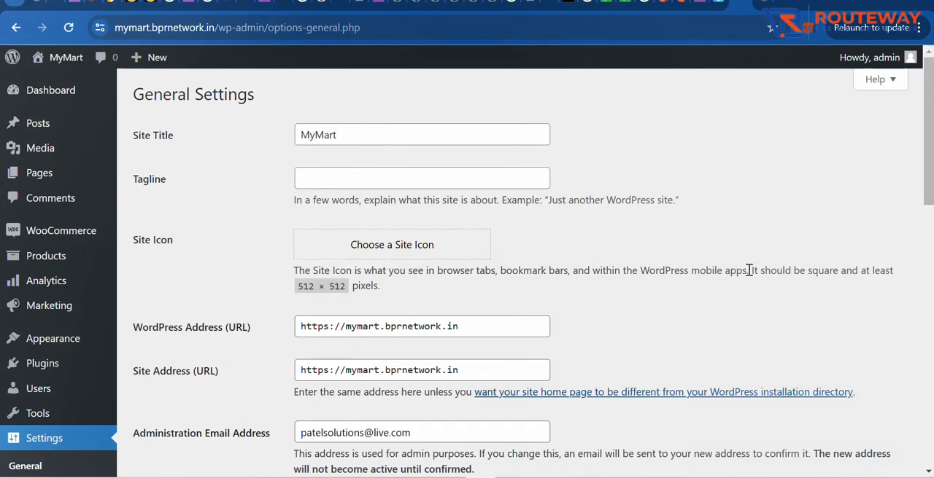
- Examine the timezone, date format and time format options in the General Settings
scroll(708, 231, "down", 3)
scroll(711, 232, "down", 2)
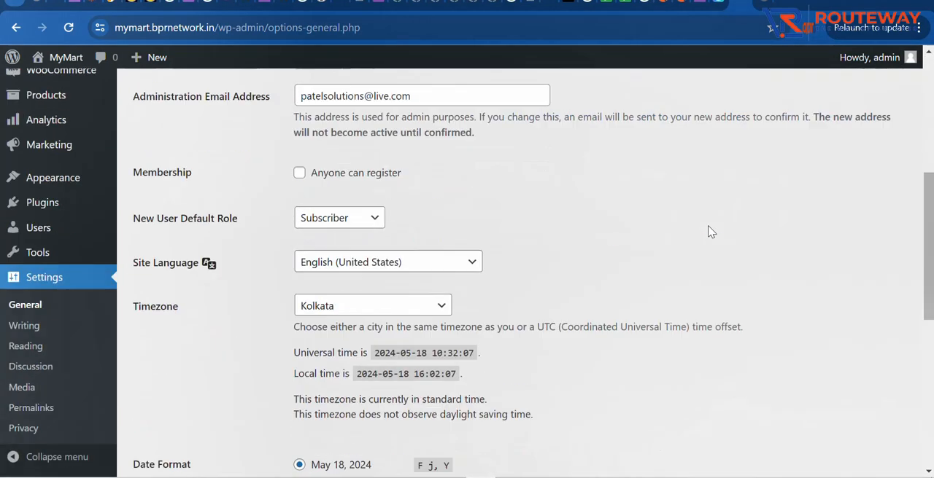
scroll(708, 234, "down", 2)
scroll(657, 241, "up", 1)
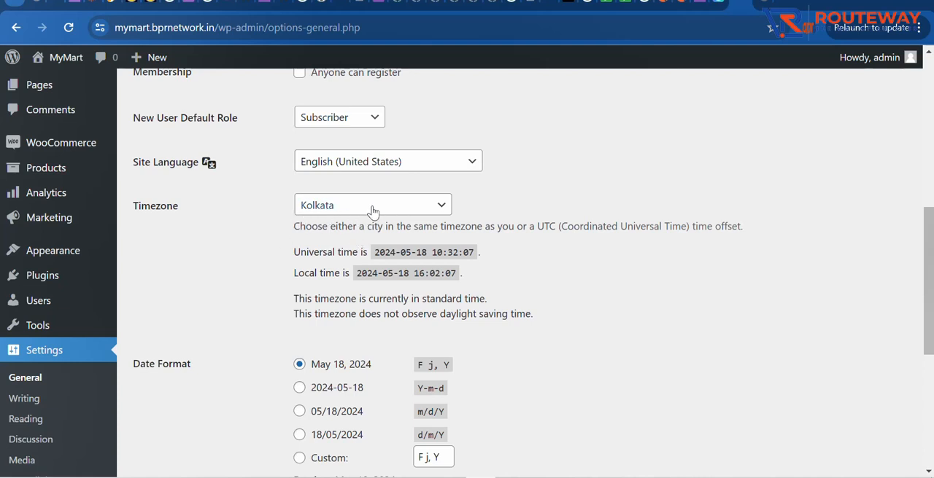
scroll(316, 377, "down", 2)
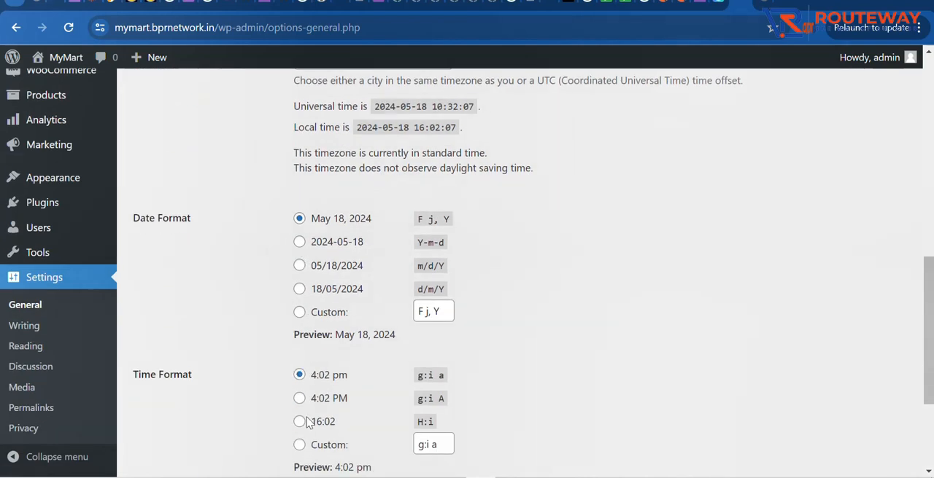
scroll(533, 411, "down", 3)
scroll(464, 385, "up", 3)
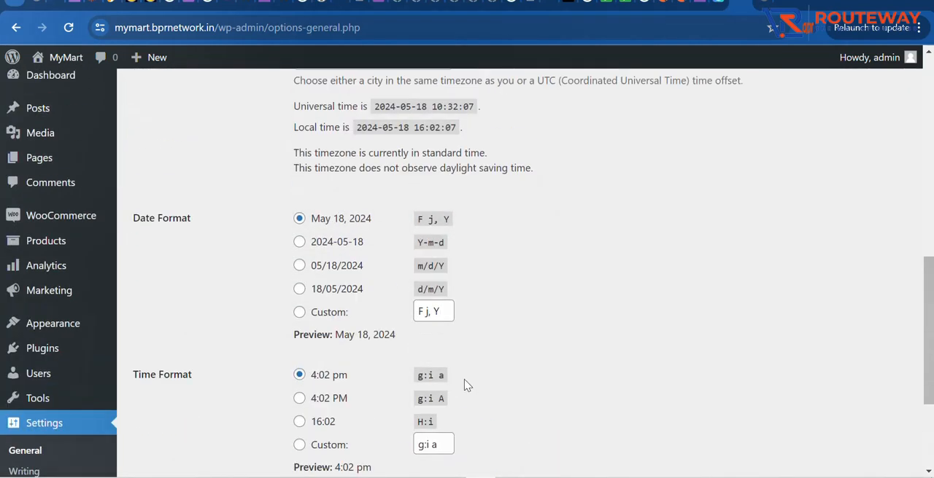
scroll(307, 408, "down", 3)
scroll(401, 358, "up", 2)
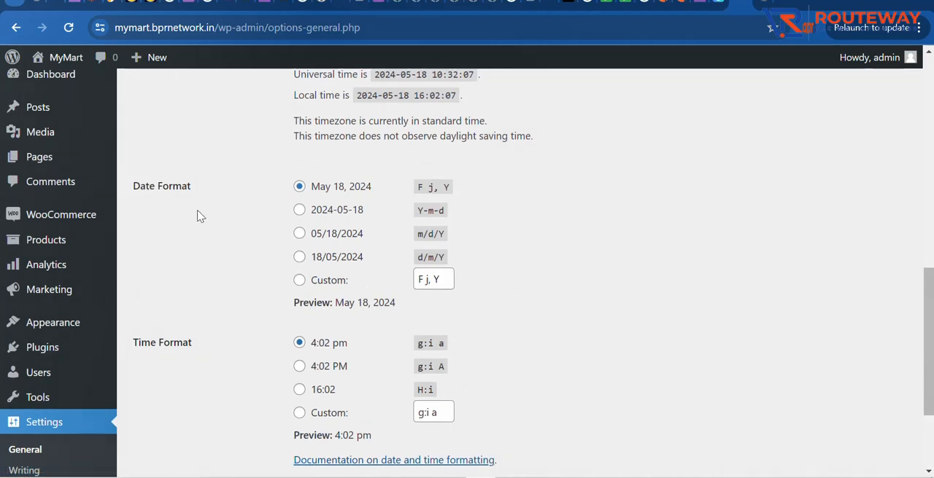
scroll(241, 219, "up", 1)
scroll(285, 223, "up", 1)
- Set the site's timezone to the manual offset UTC+0
left_click(370, 175)
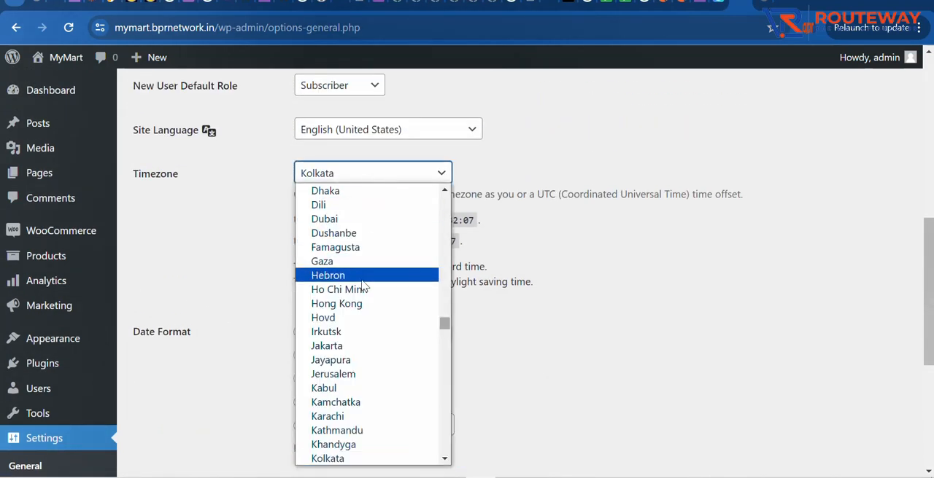
scroll(372, 394, "down", 5)
scroll(372, 399, "down", 20)
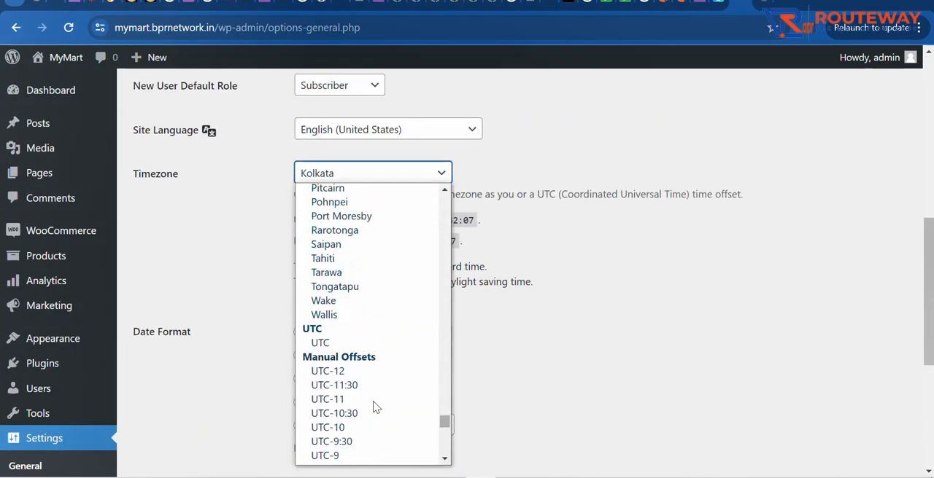
left_click(343, 417)
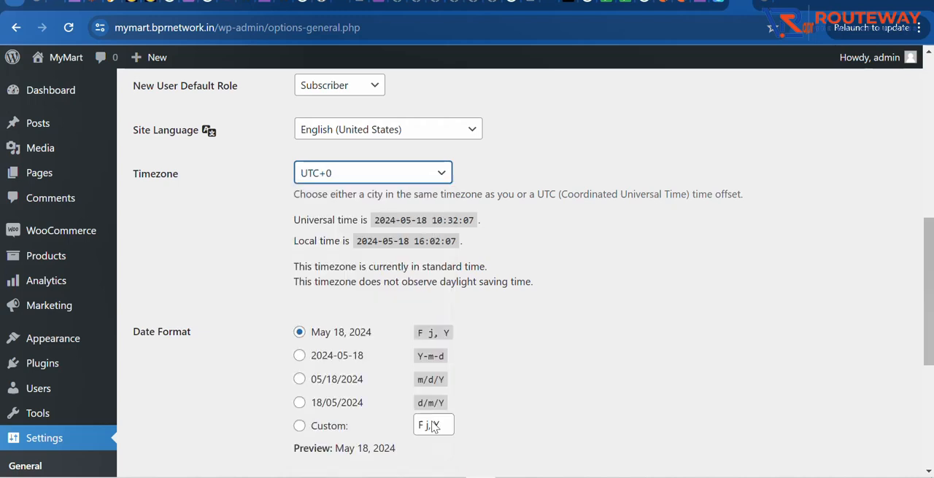
- Set the site's timezone to Kolkata
left_click(442, 174)
scroll(437, 204, "up", 20)
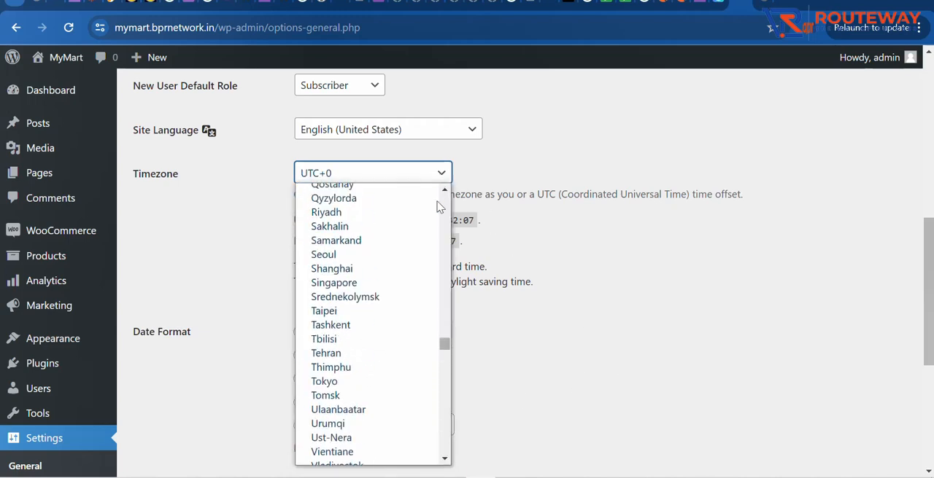
type("kolkata")
left_click(436, 205)
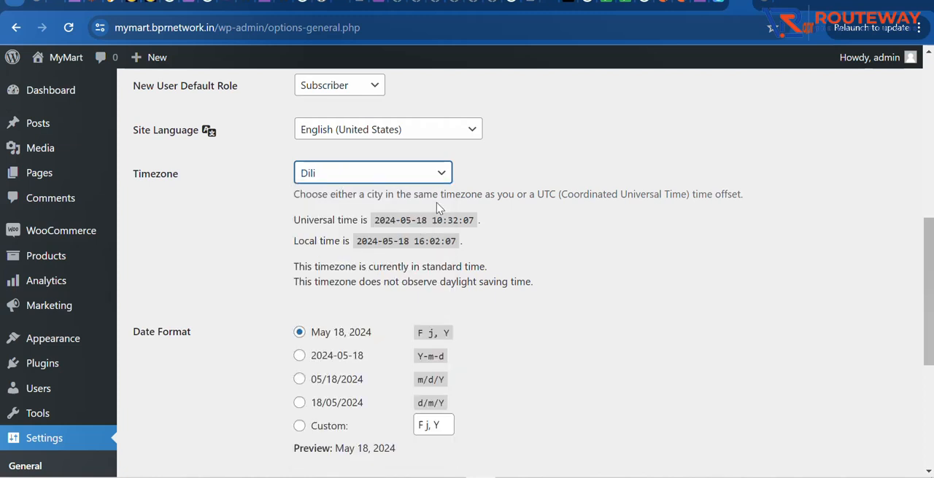
left_click(346, 175)
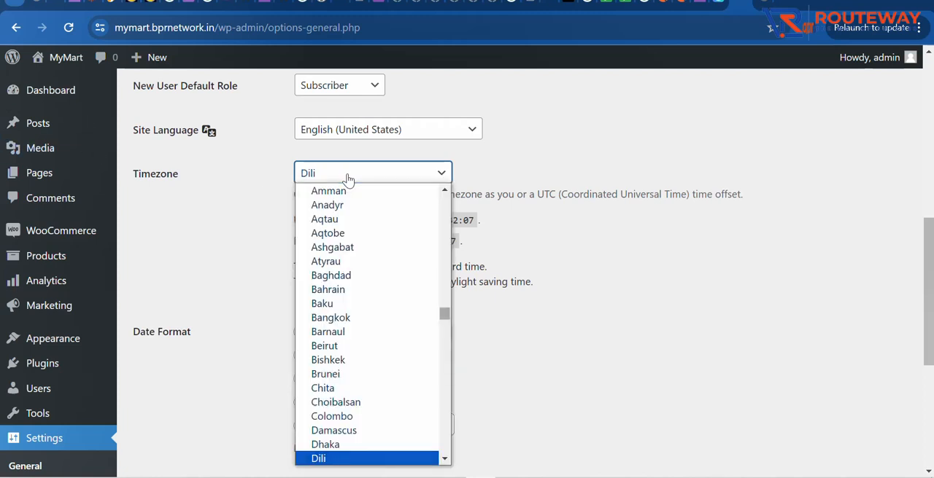
type("kolkata")
key("Return")
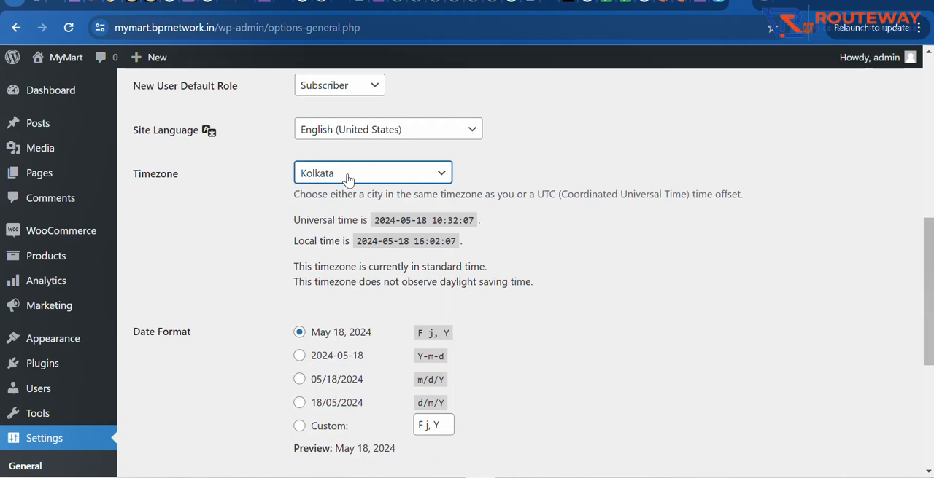
- Reload the General Settings and compare the universal time with the local time shown for the timezone
scroll(613, 277, "down", 4)
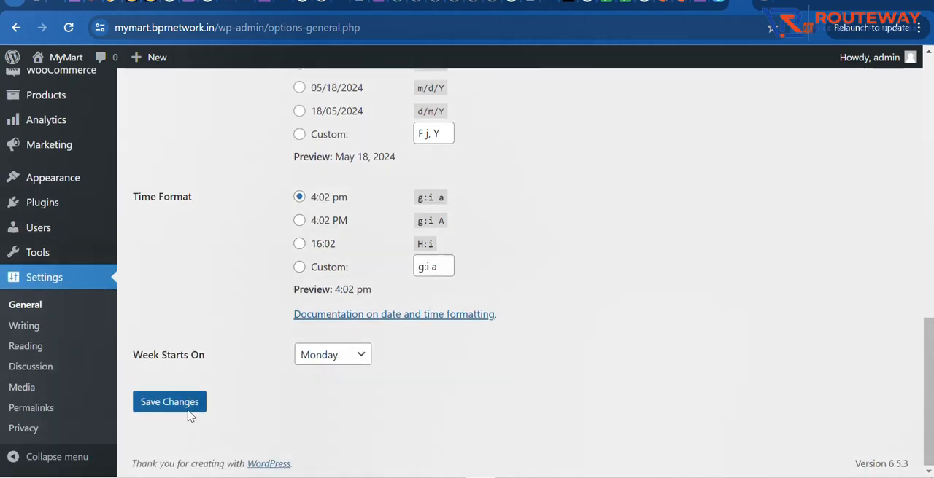
scroll(430, 390, "up", 5)
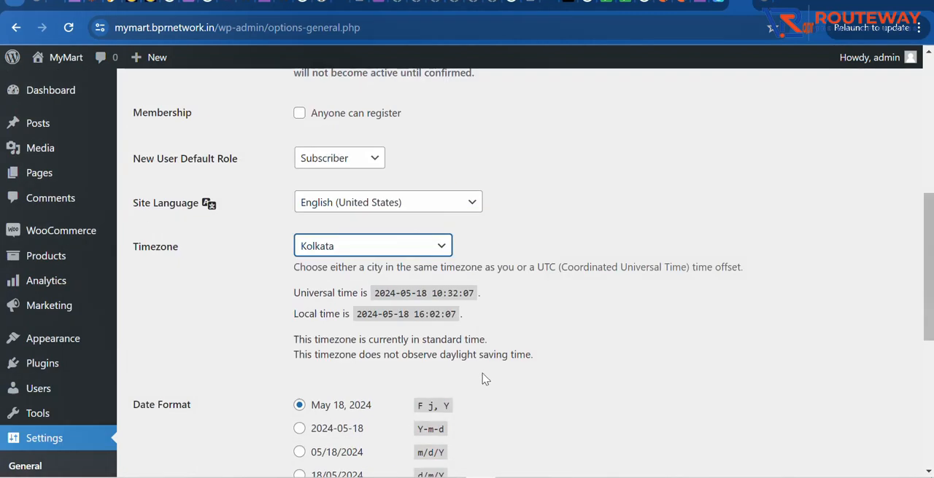
left_click(63, 440)
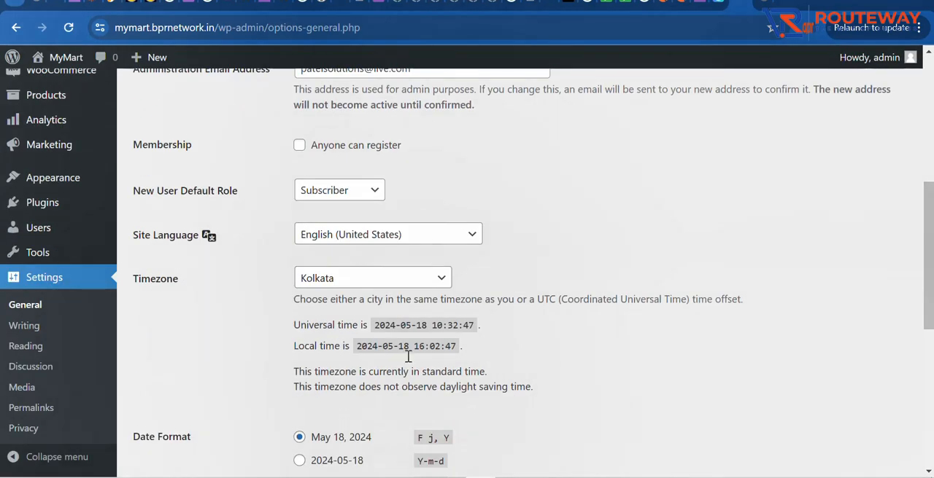
left_click_drag(297, 348, 468, 351)
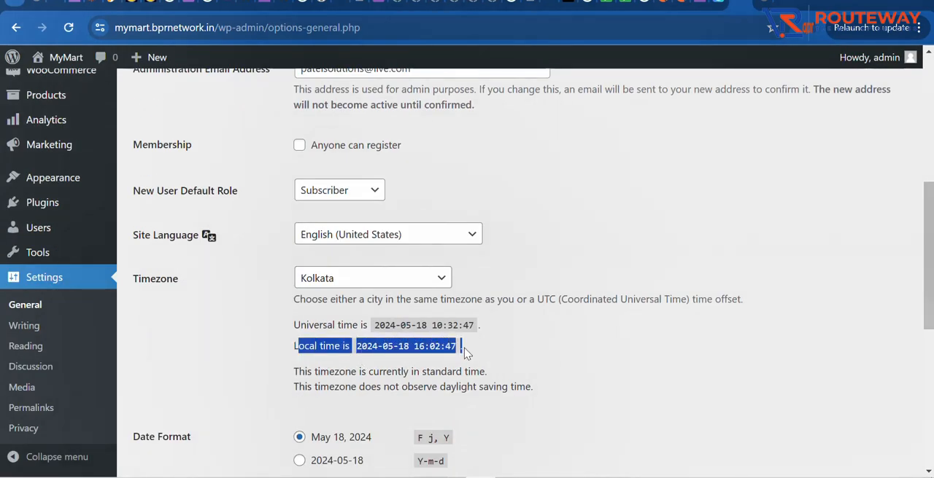
left_click(461, 368)
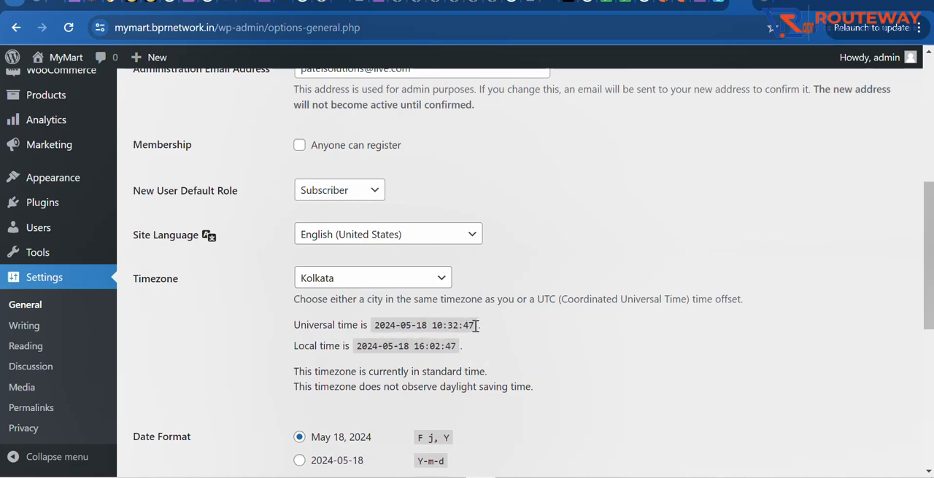
left_click_drag(478, 326, 433, 326)
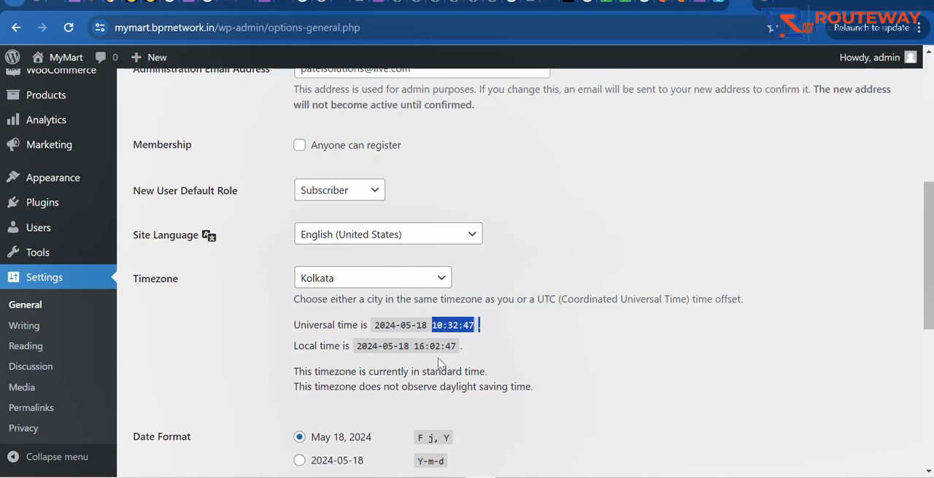
- Check the local time shown for the timezone and review the notes on connecting the WooCommerce portal to Routeway
left_click_drag(470, 347, 409, 348)
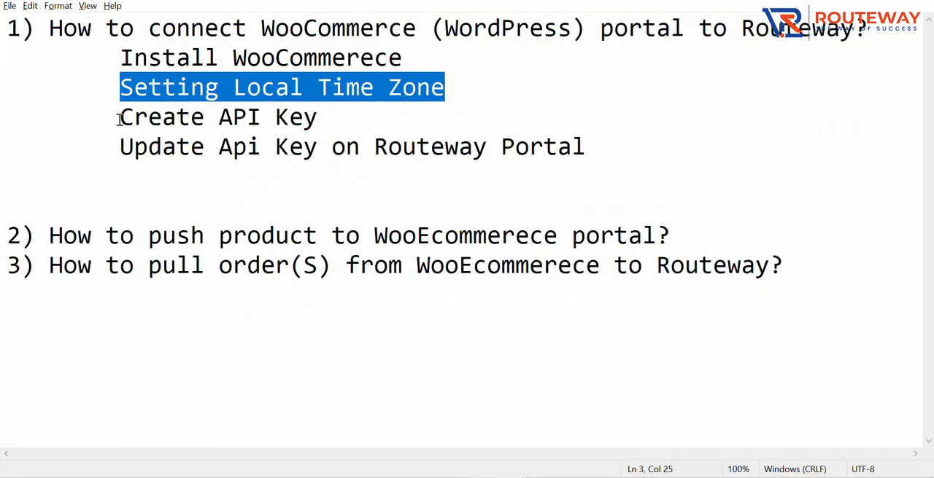
left_click_drag(120, 118, 317, 117)
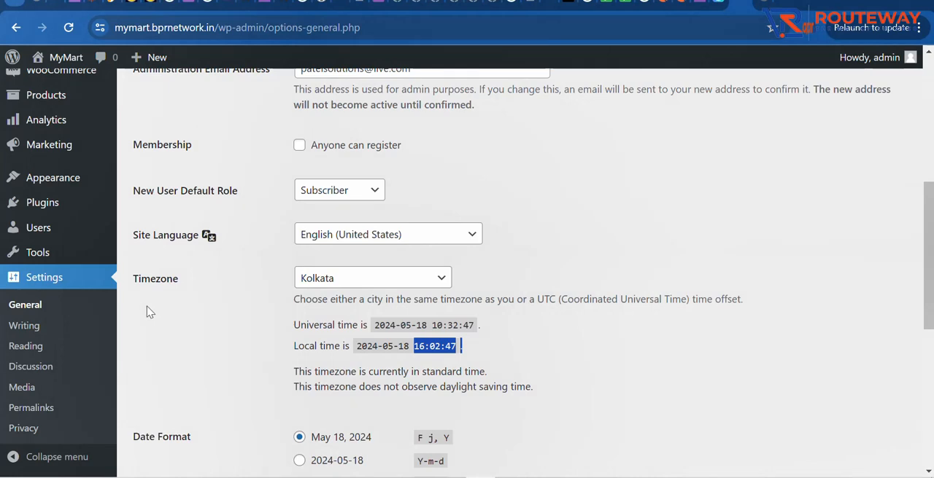
- Open the list of installed plugins in the WordPress admin
scroll(72, 314, "up", 5)
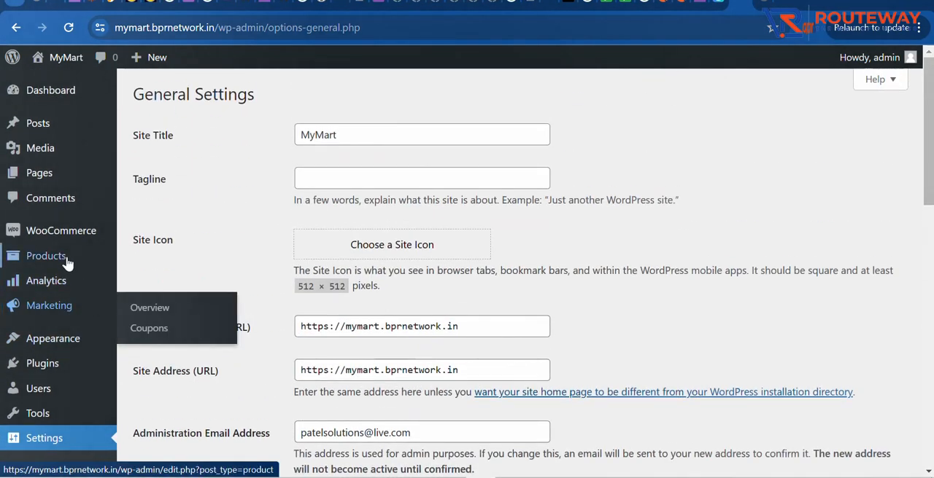
scroll(105, 369, "down", 2)
scroll(105, 369, "down", 1)
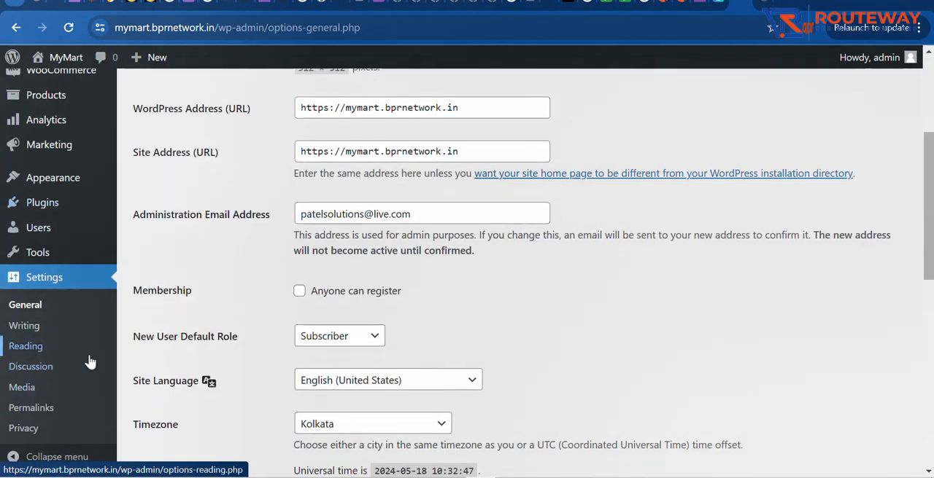
scroll(123, 339, "up", 1)
scroll(119, 340, "up", 3)
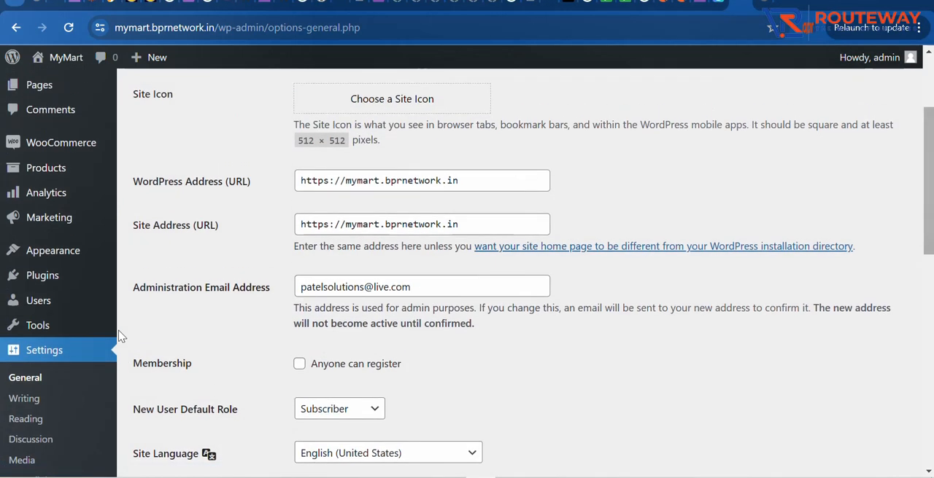
mouse_move(51, 355)
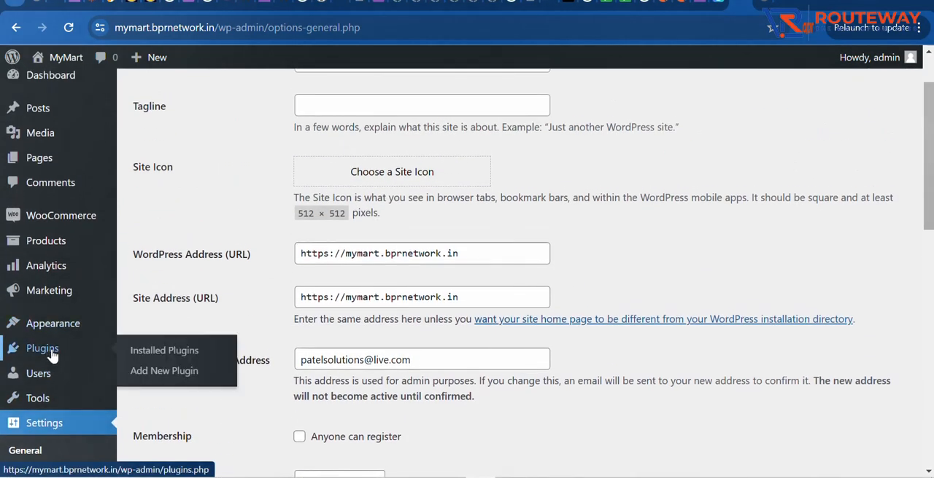
left_click(178, 355)
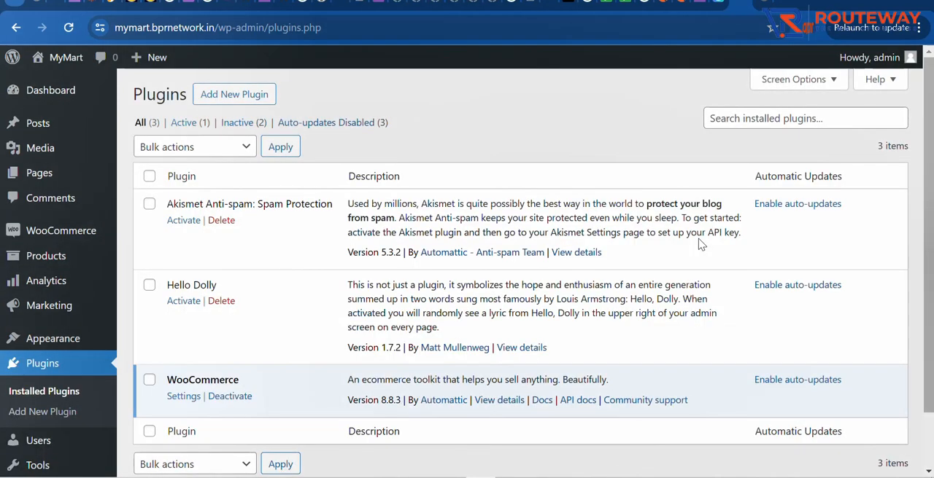
- Check the name and version of the WooCommerce plugin in the installed plugins list
scroll(511, 295, "down", 2)
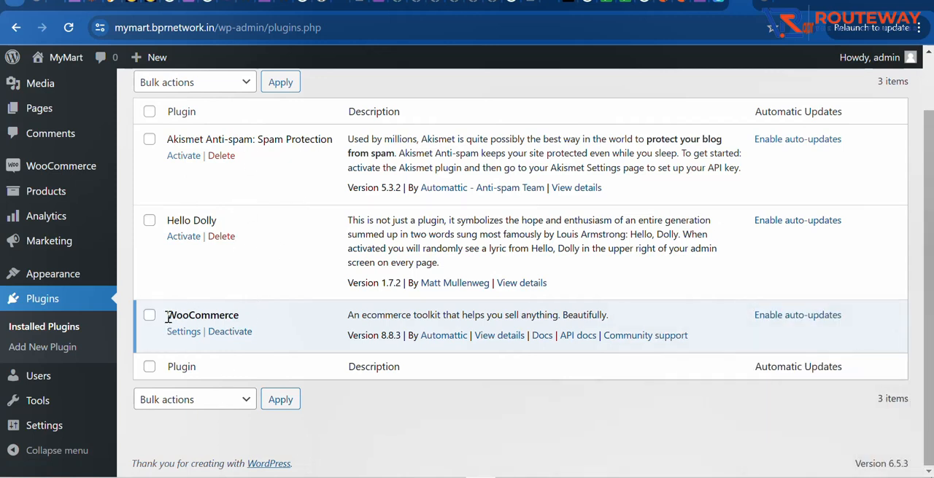
left_click_drag(168, 312, 245, 315)
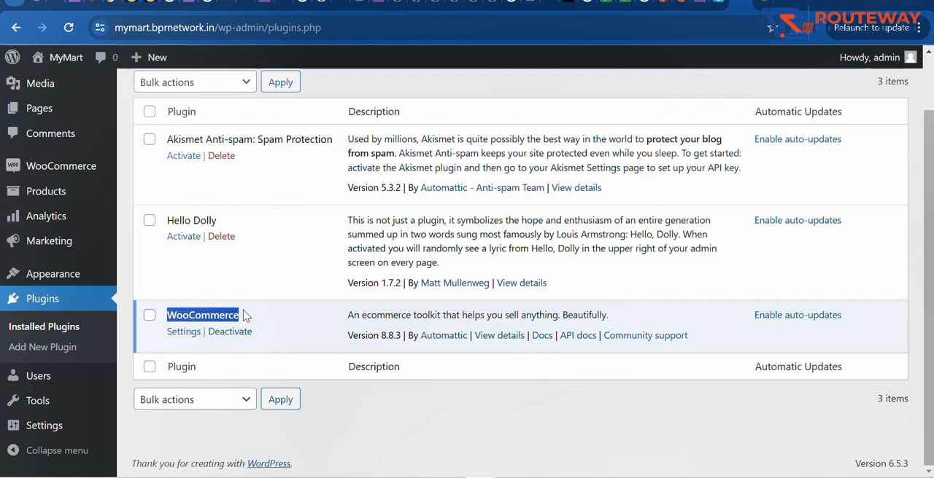
left_click_drag(339, 338, 401, 334)
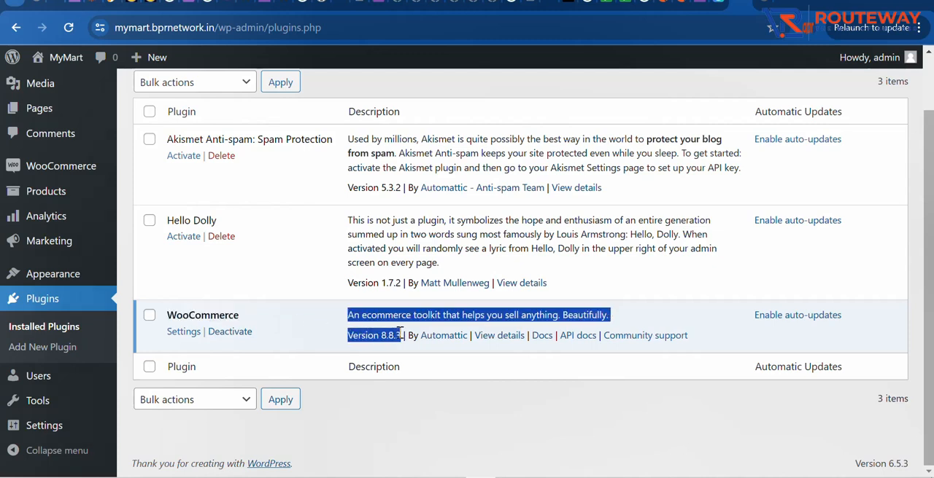
left_click(396, 356)
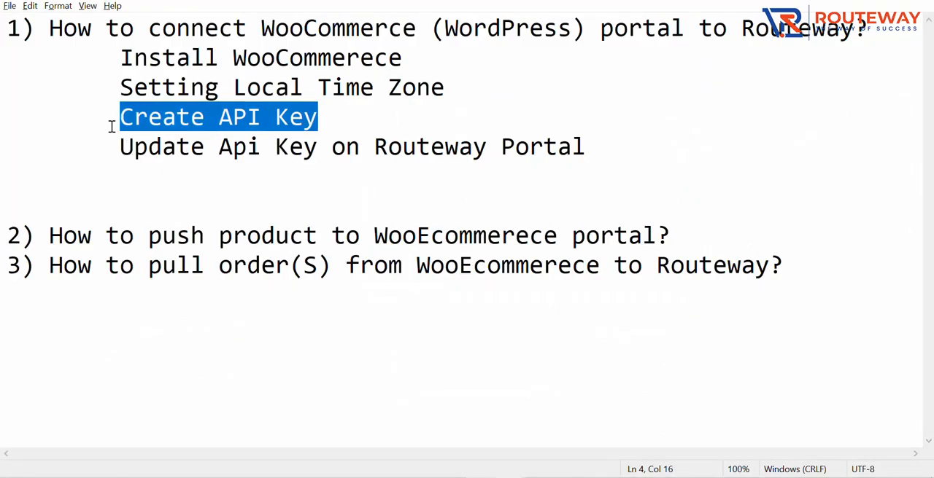
left_click_drag(115, 121, 329, 117)
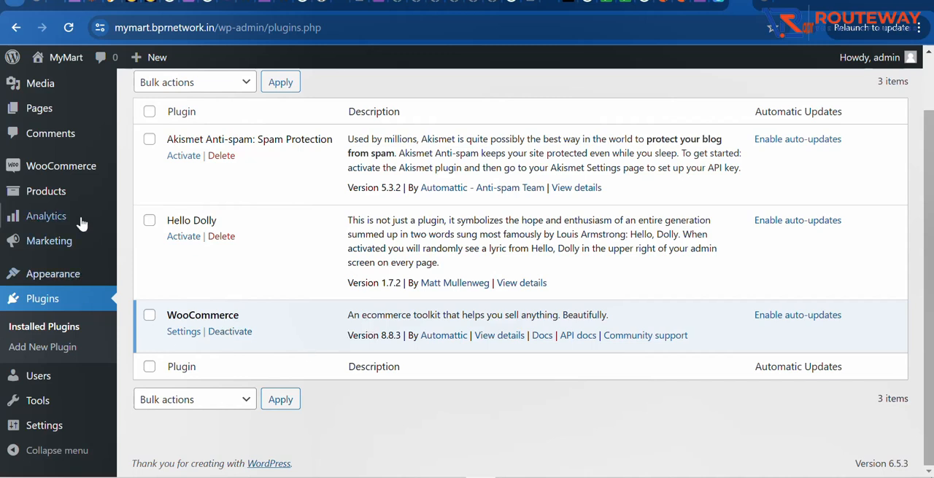
- Open the REST API keys list in the advanced WooCommerce settings and look through the existing keys
mouse_move(77, 174)
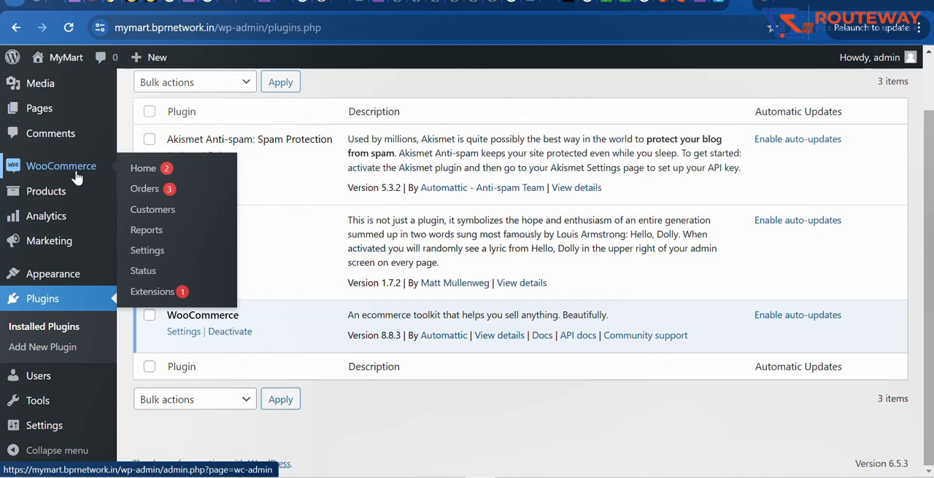
left_click(148, 253)
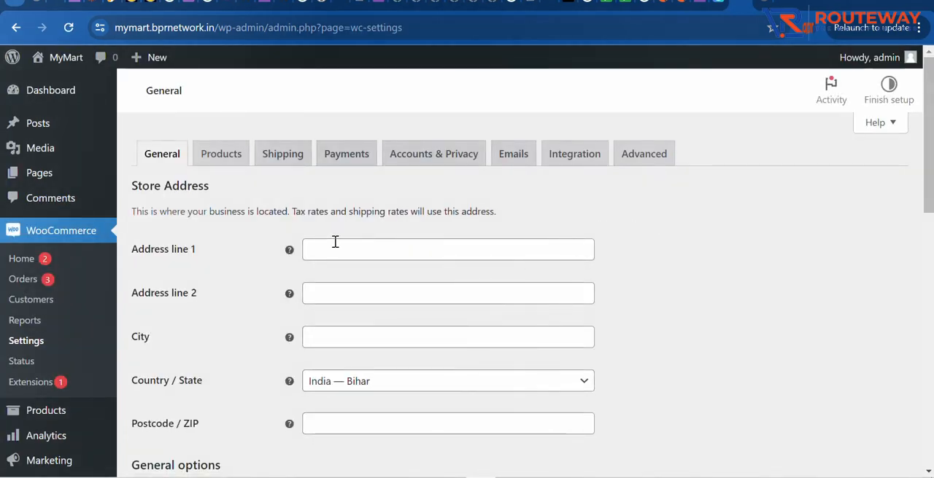
left_click(641, 161)
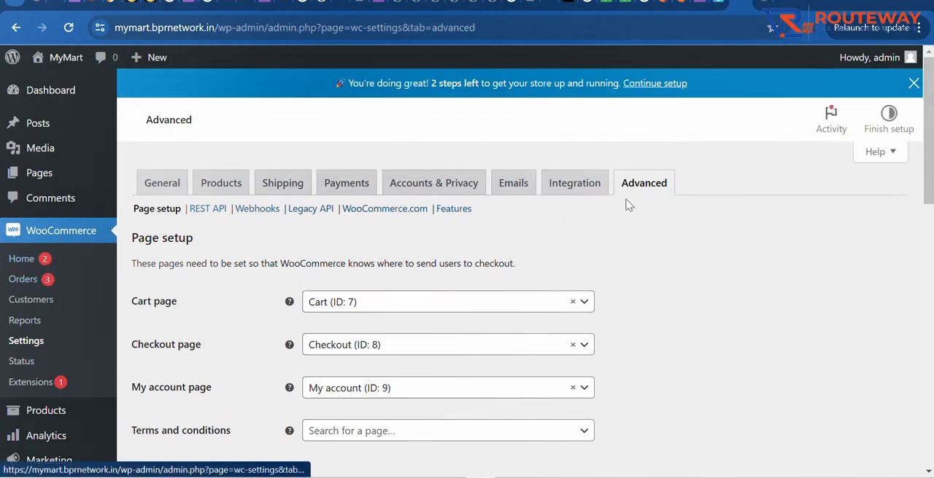
left_click(210, 211)
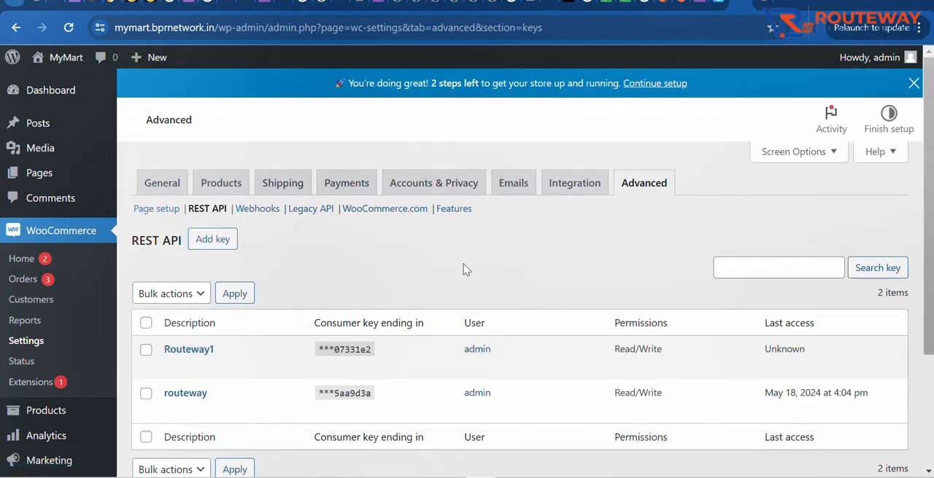
scroll(474, 284, "down", 1)
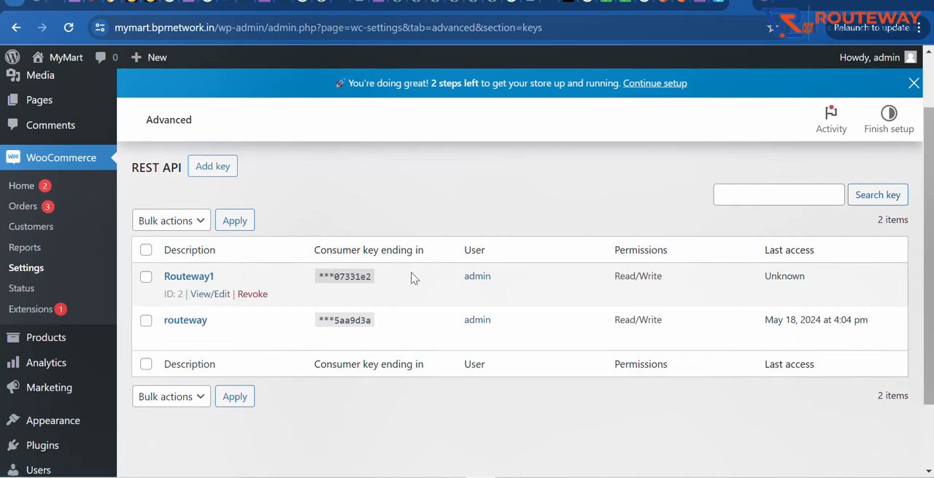
scroll(408, 280, "up", 1)
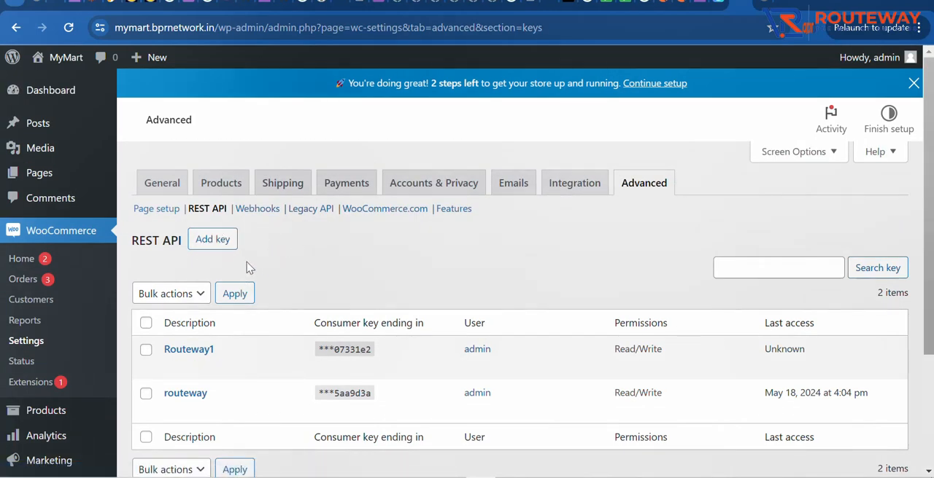
- Start a new REST API key with Read/Write permissions and the description "routeway2"
left_click(218, 243)
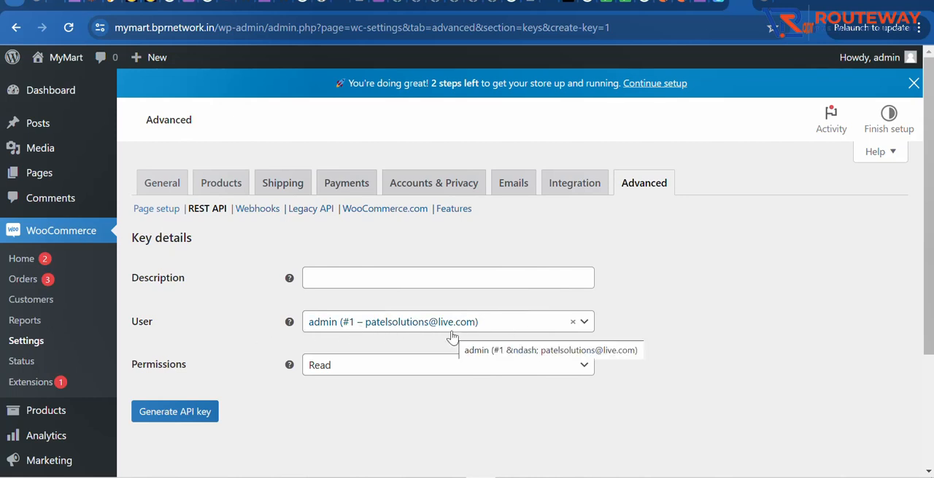
left_click(392, 368)
left_click(349, 442)
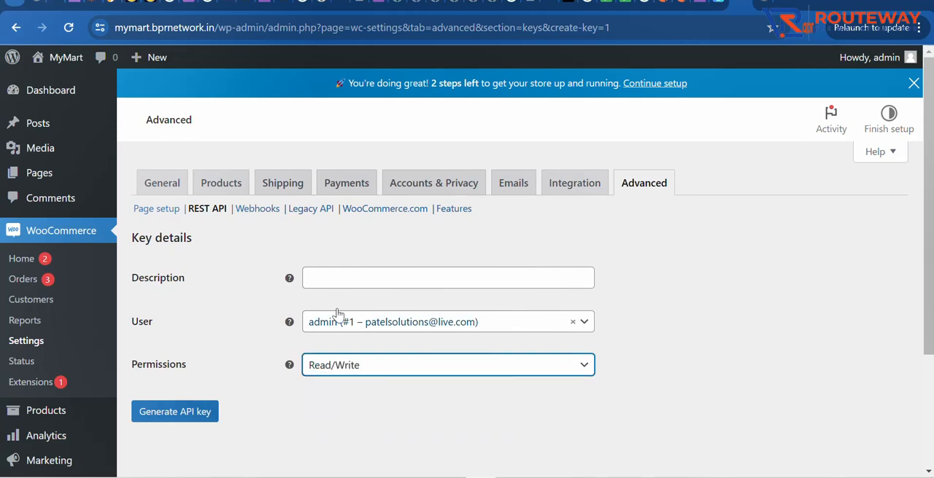
left_click(339, 282)
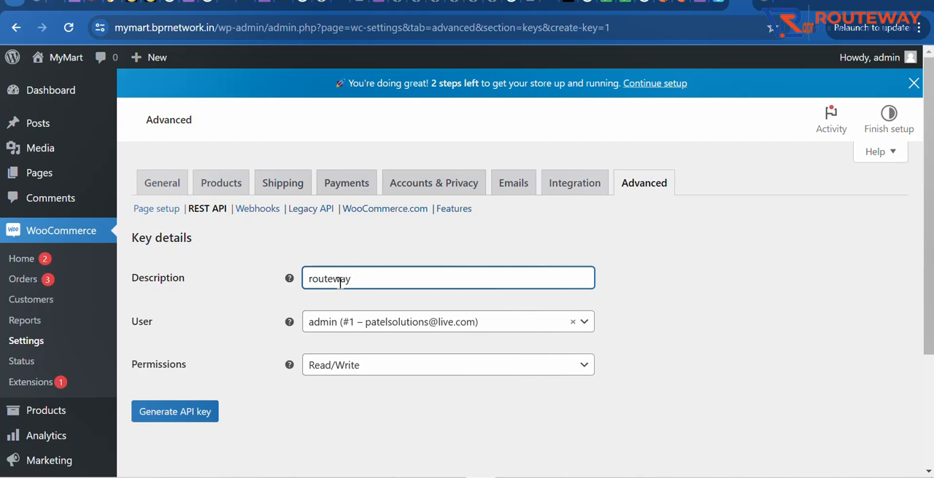
type("routeway2")
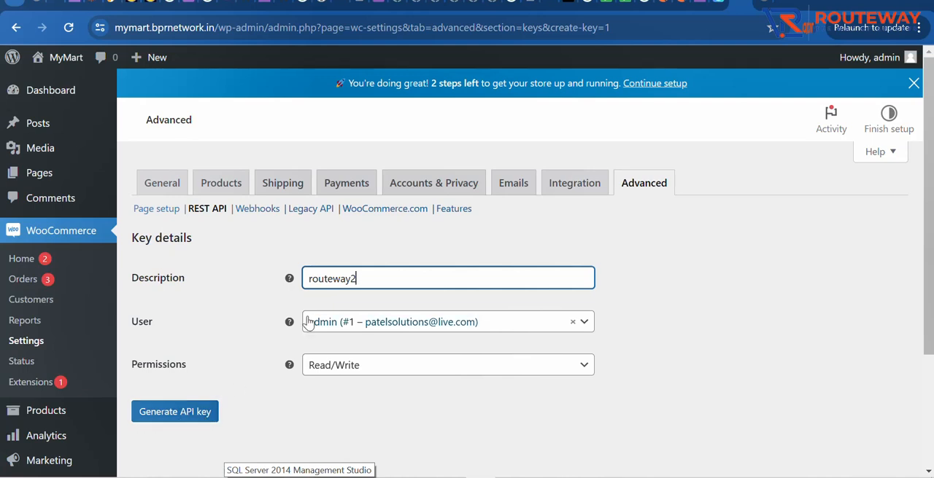
- Review the new key's description and user, keep the admin user, and generate the API key
double_click(148, 284)
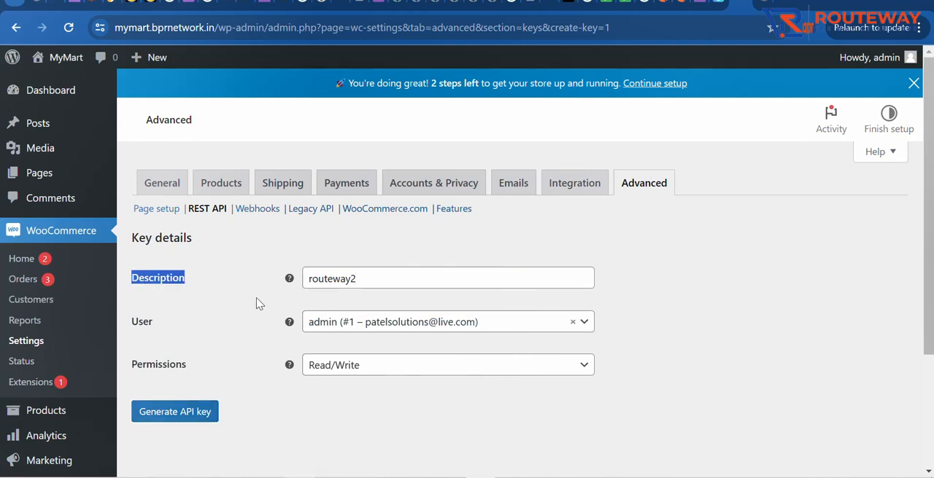
left_click(402, 335)
left_click(403, 329)
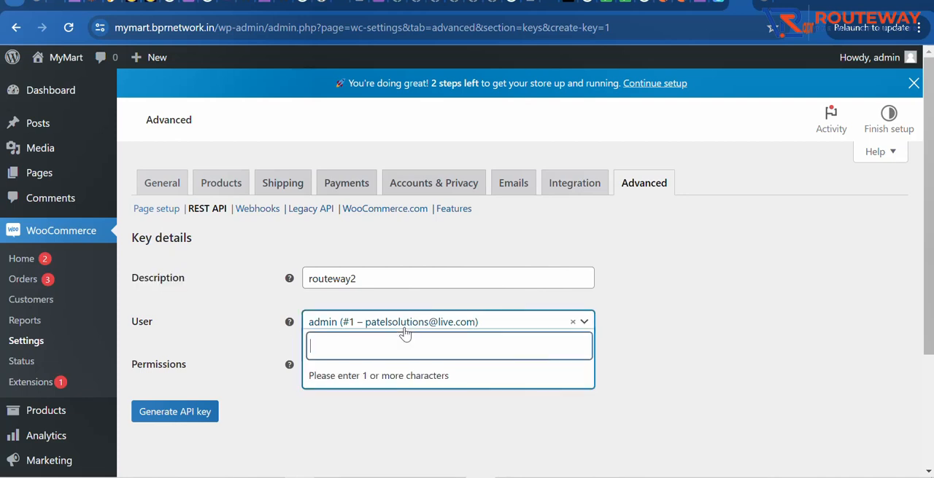
left_click(344, 407)
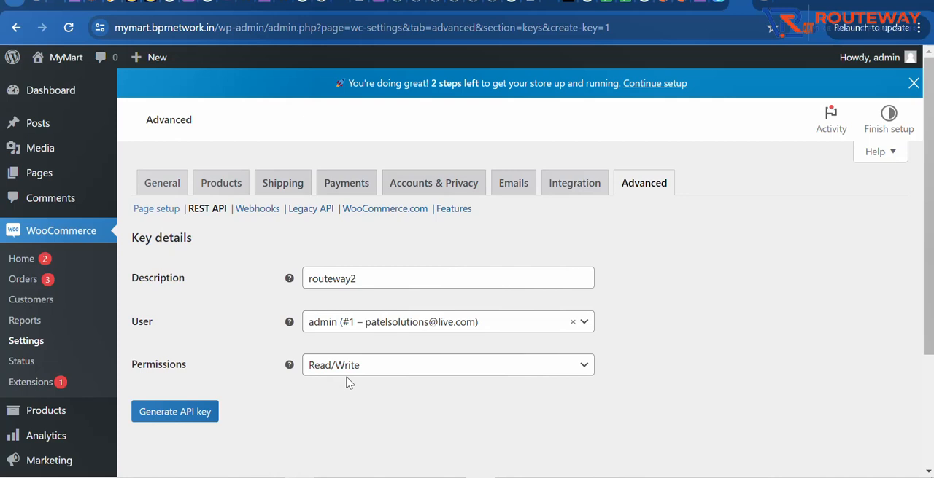
left_click(175, 412)
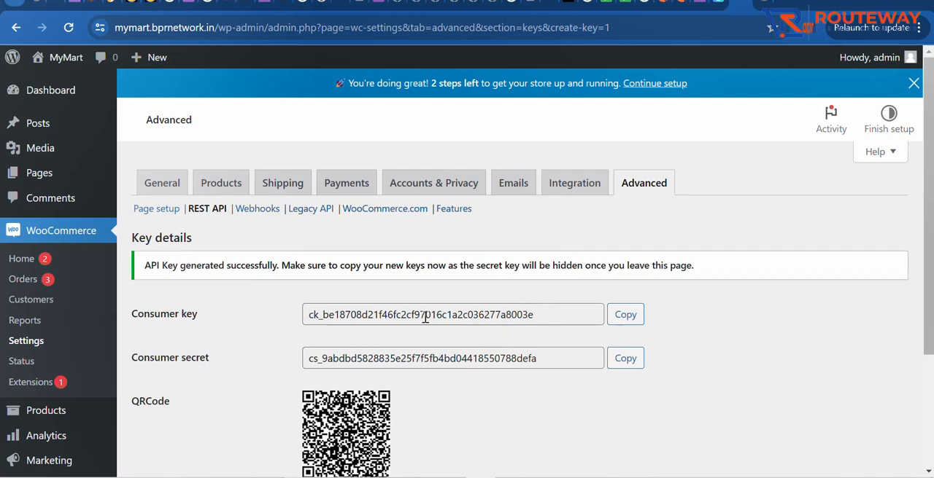
- Examine the generated consumer key, consumer secret and QR code in the key details
left_click_drag(538, 322, 311, 328)
left_click(557, 413)
scroll(442, 355, "down", 2)
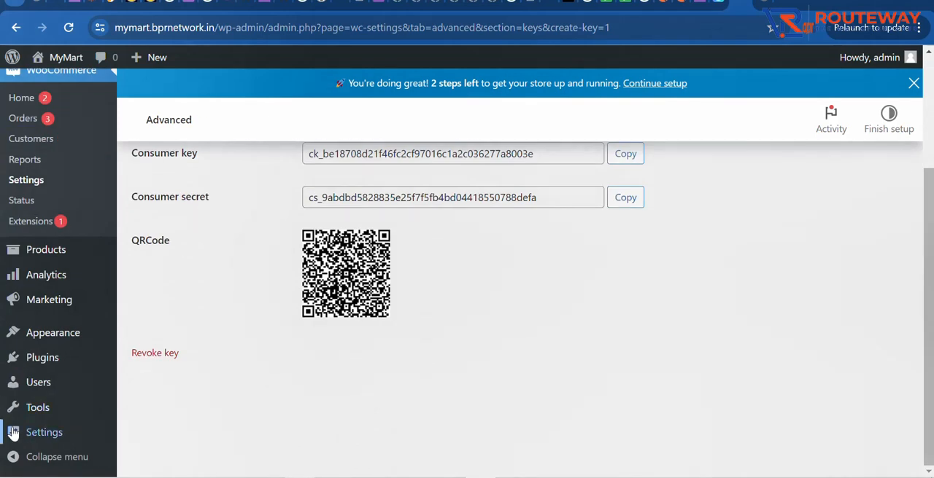
scroll(492, 340, "up", 1)
scroll(492, 341, "up", 1)
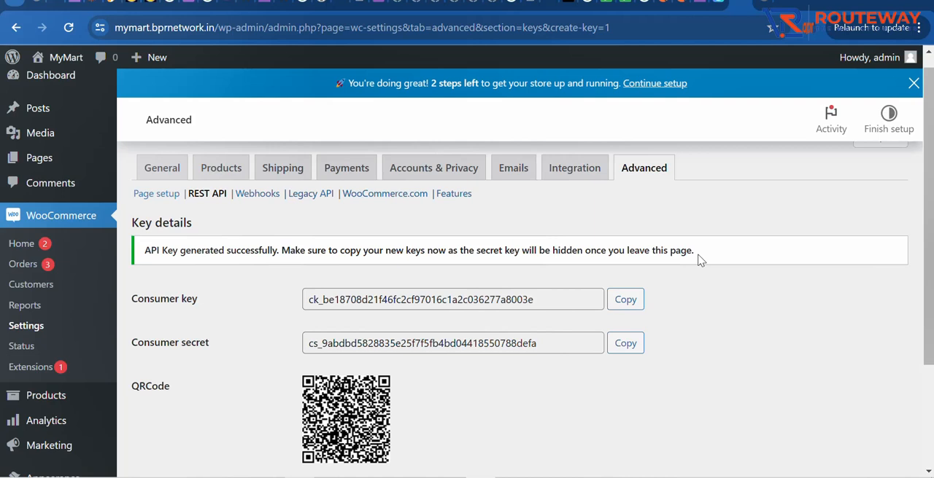
- Launch Notepad with a blank document for storing the API credentials
key("super+r")
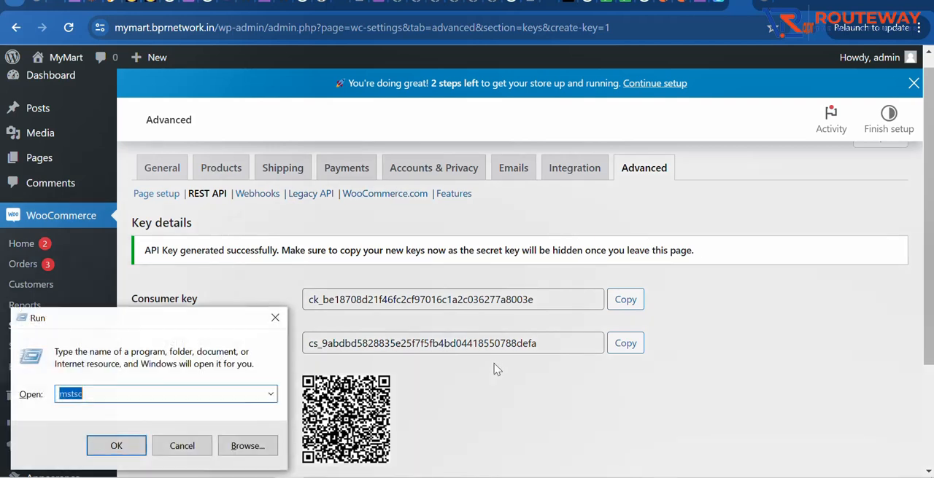
type("notepad")
key("Return")
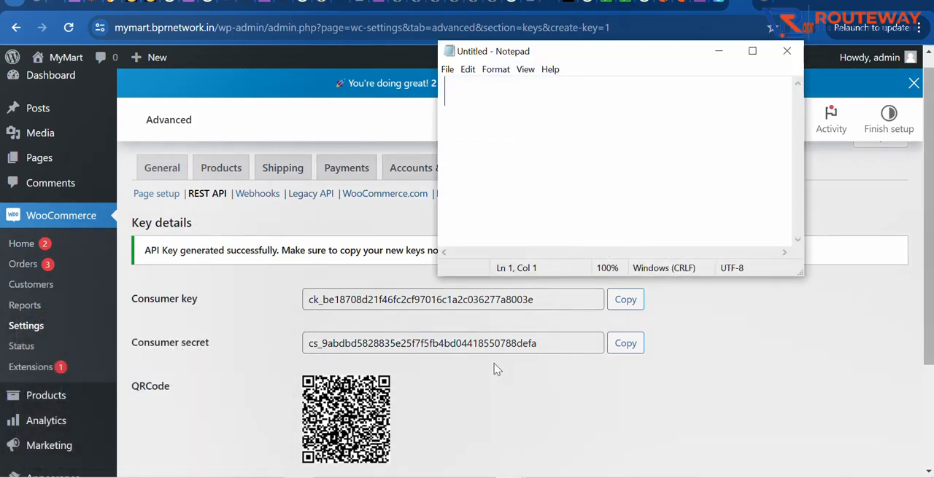
- Copy the generated consumer key and paste it into the blank Notepad document
left_click_drag(545, 303, 267, 325)
key("ctrl+c")
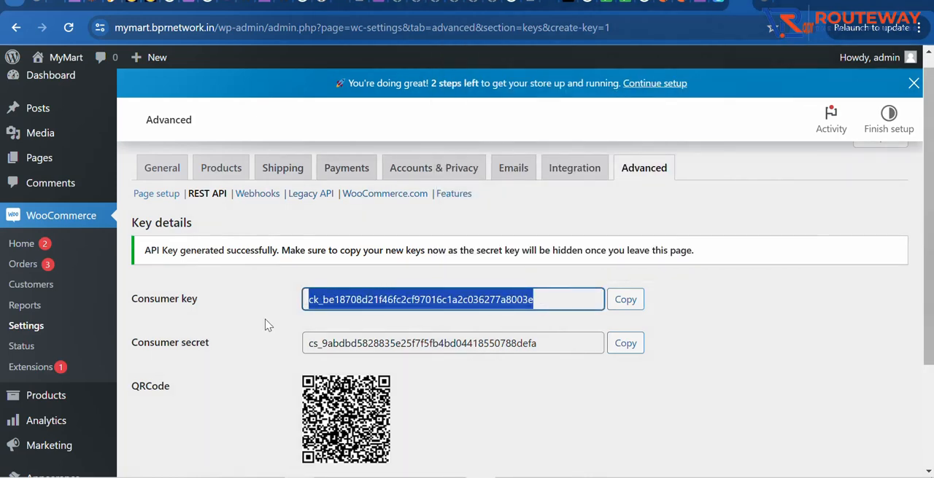
key("alt+Tab")
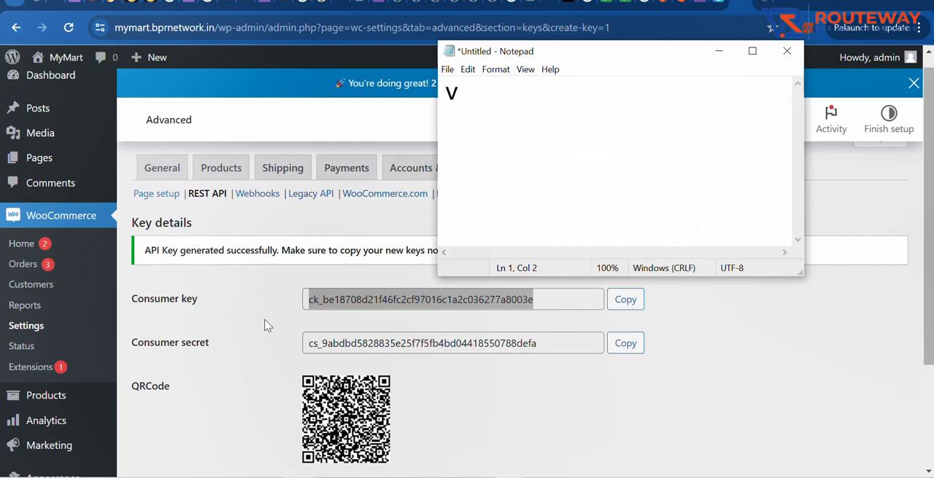
key("BackSpace")
key("ctrl+v")
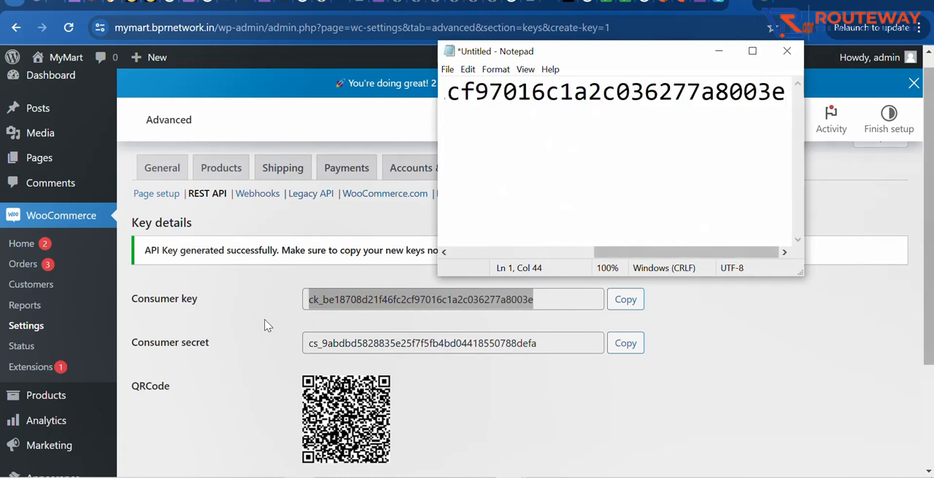
left_click_drag(665, 252, 475, 278)
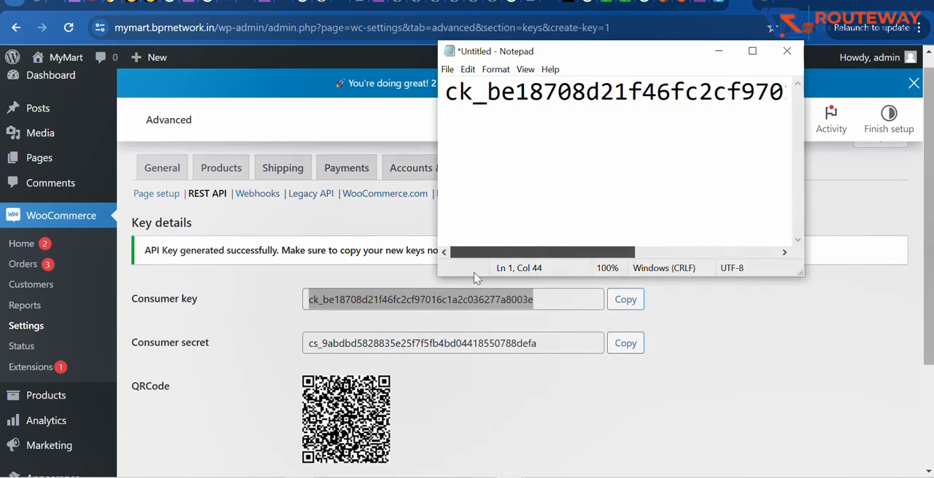
- Label the pasted consumer key in Notepad by inserting "Consumer key : " in front of it
left_click_drag(199, 300, 133, 310)
key("ctrl+c")
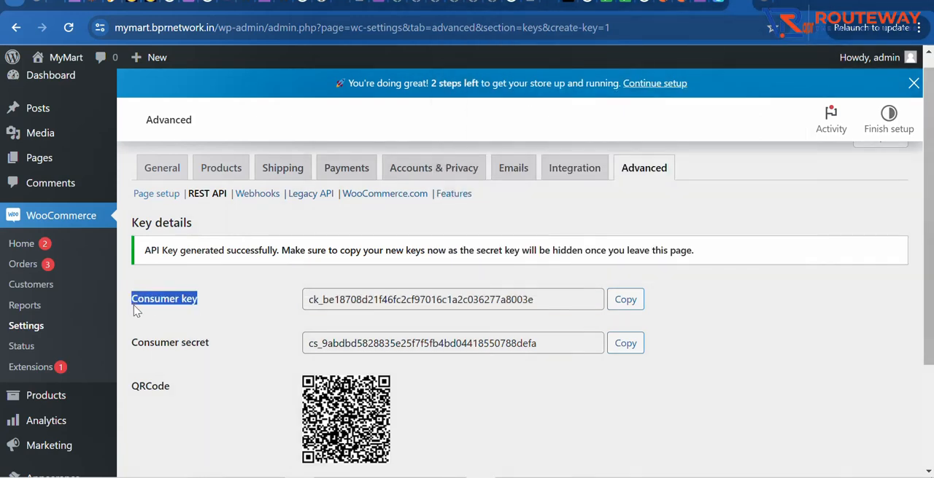
key("alt+Tab")
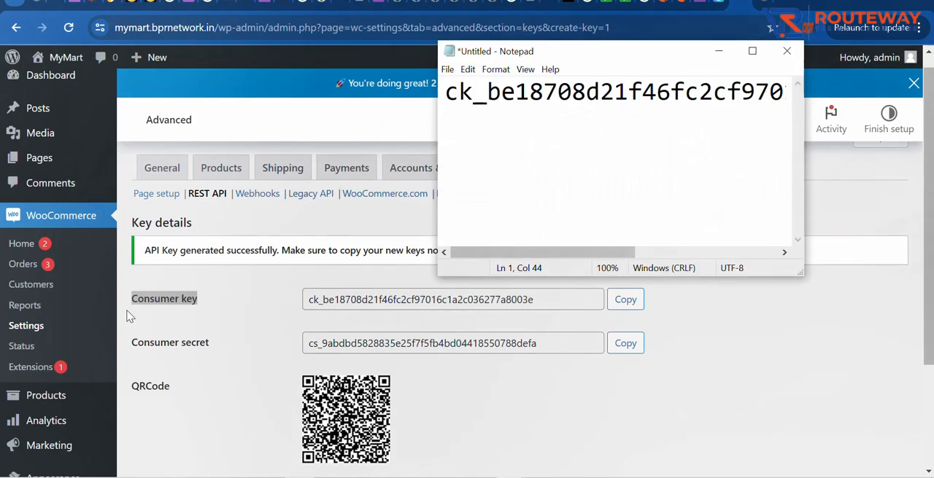
left_click(453, 92)
key("ctrl+v")
type(":")
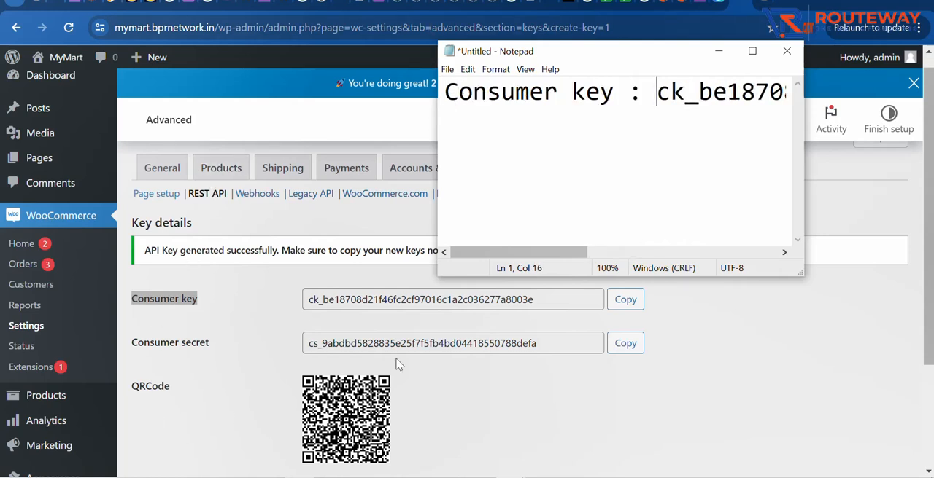
- Add the label "Consumer secret :" in the Notepad document, leaving one blank line below the consumer key
left_click_drag(219, 343, 133, 347)
key("alt+Tab")
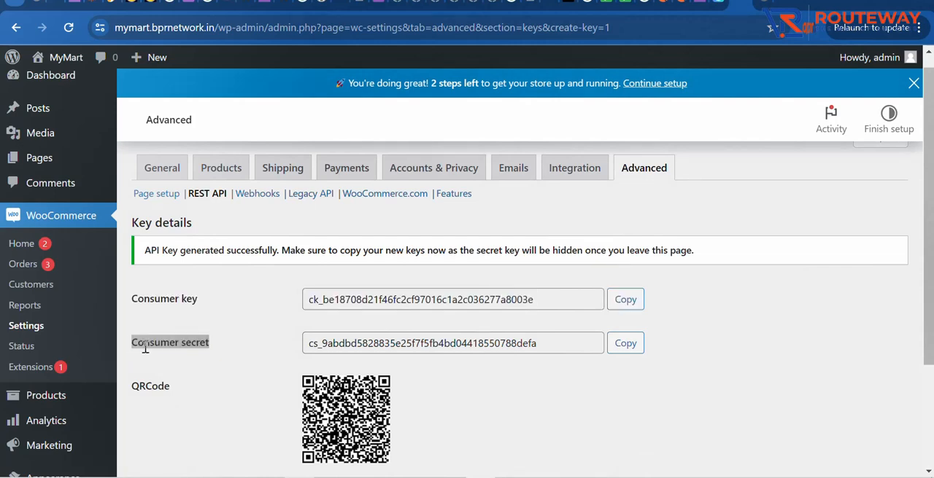
left_click(532, 120)
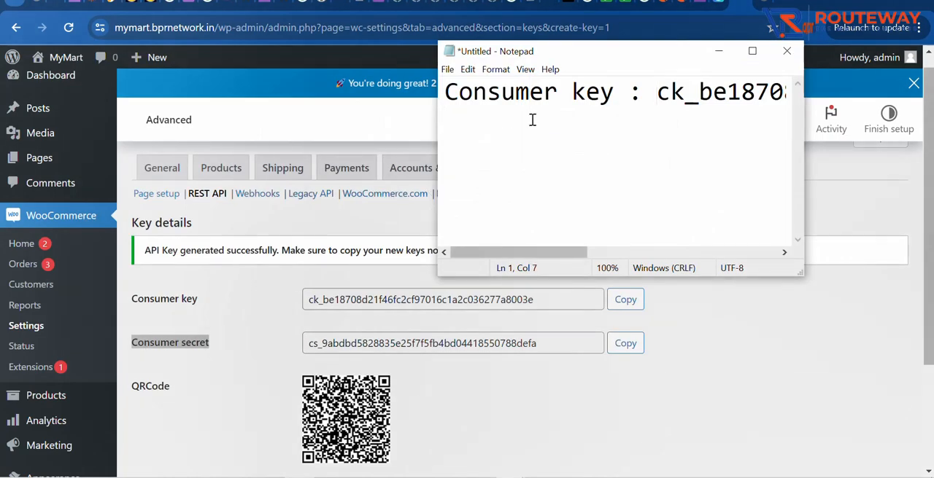
key("End")
key("Return")
key("Return")
type("Consumer secret :")
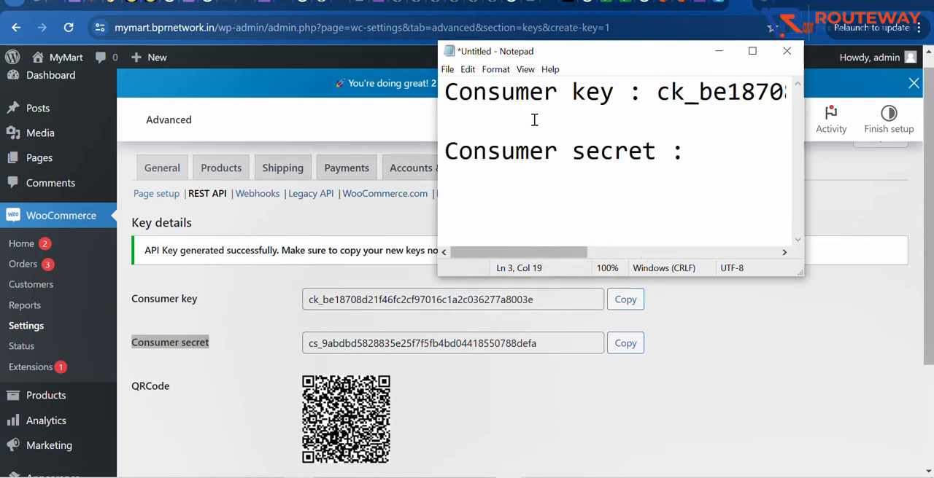
- Copy the generated consumer secret, paste it after its label in Notepad, and maximize the Notepad window
left_click(545, 345)
left_click_drag(545, 346, 306, 369)
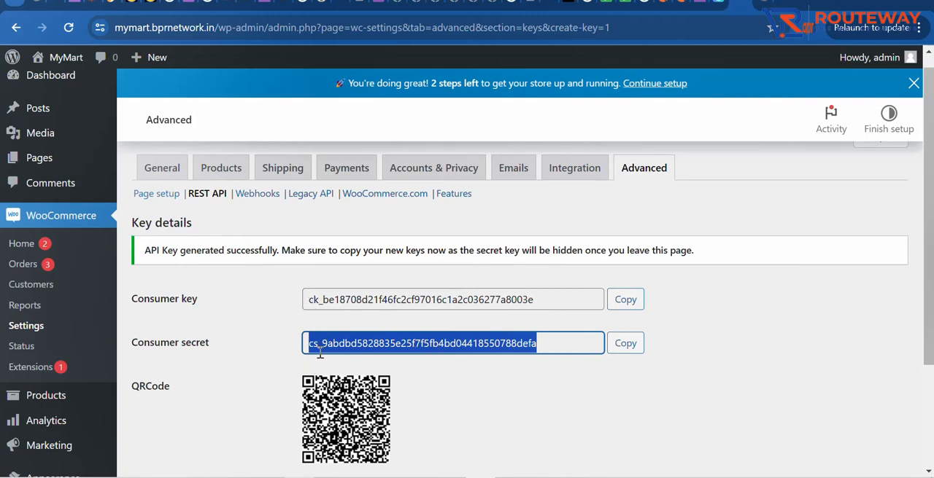
key("ctrl+c")
key("alt+Tab")
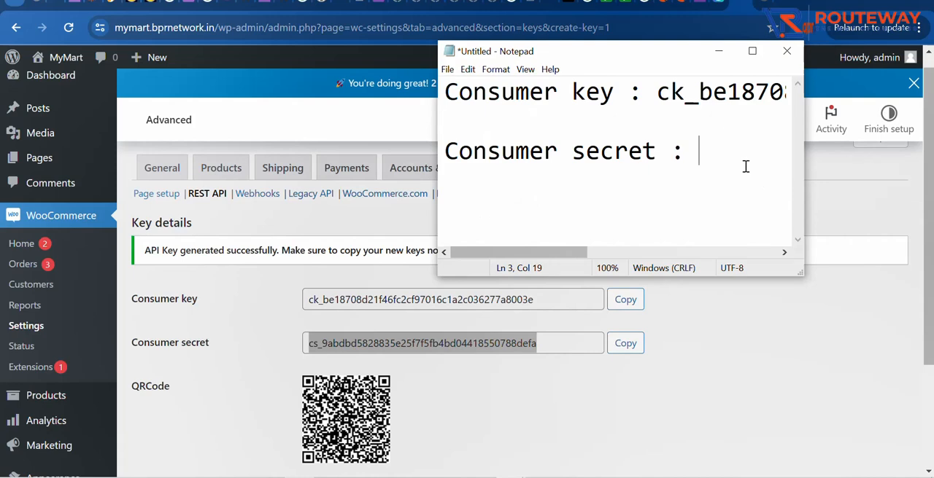
key("ctrl+v")
left_click(752, 50)
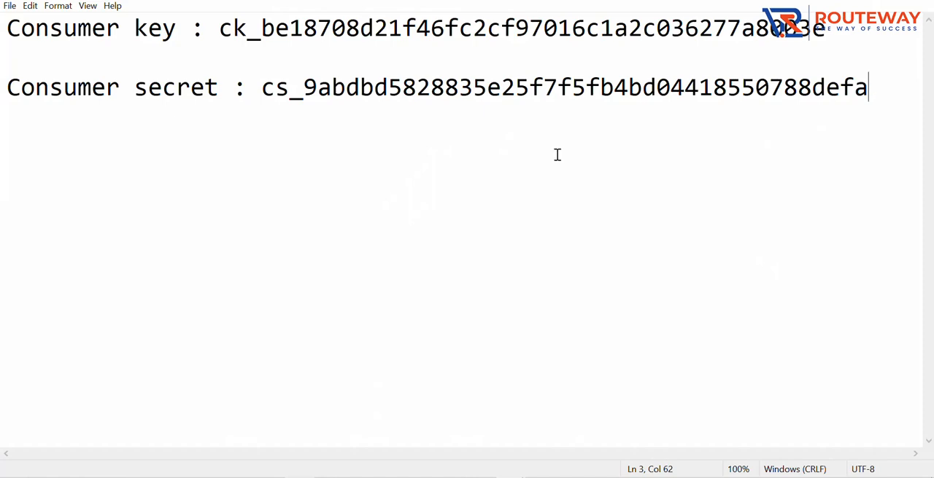
- Switch to the Notepad outline, highlight the item "Update Api Key on Routeway Portal", and dismiss the WhatsApp notification
key("alt+Tab")
key("alt+Tab")
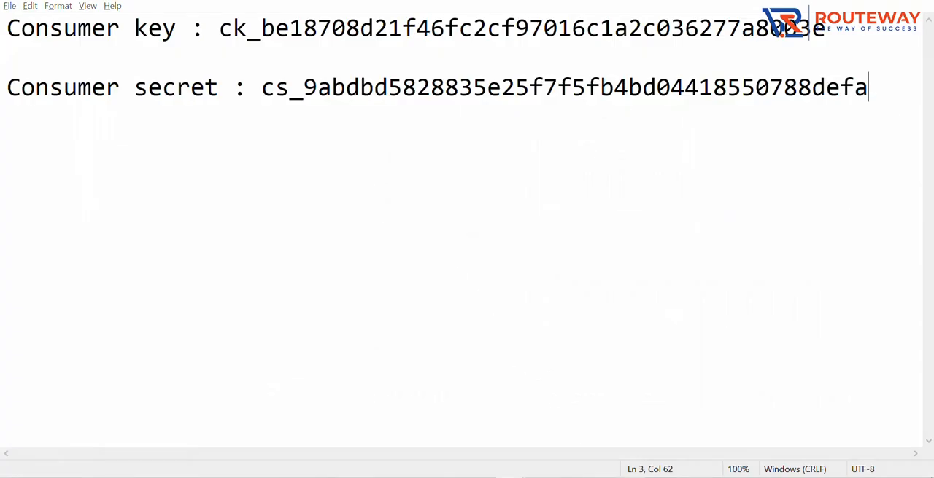
key("alt+Tab")
key("alt+Tab")
key("Tab")
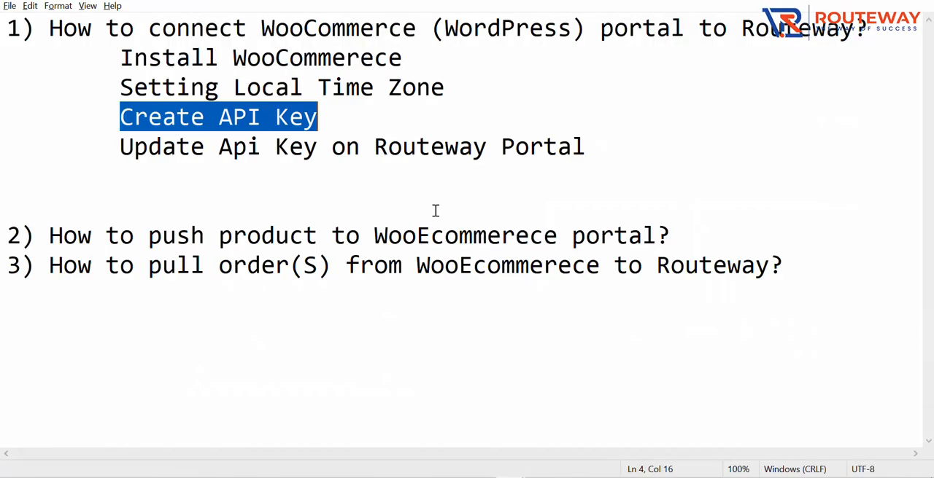
left_click(302, 127)
left_click_drag(340, 122, 589, 152)
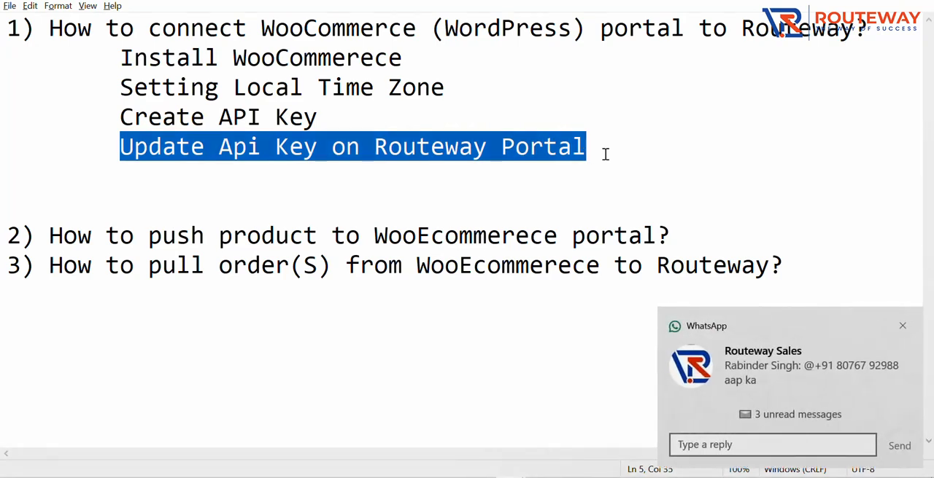
left_click(903, 326)
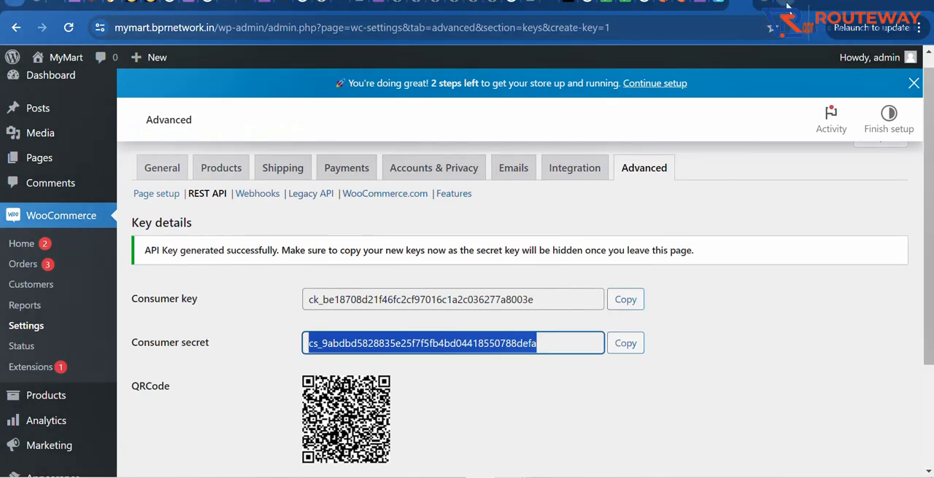
- Open the Routeway portal from app.routeway.in/Web/Login in a new browser tab
key("ctrl+t")
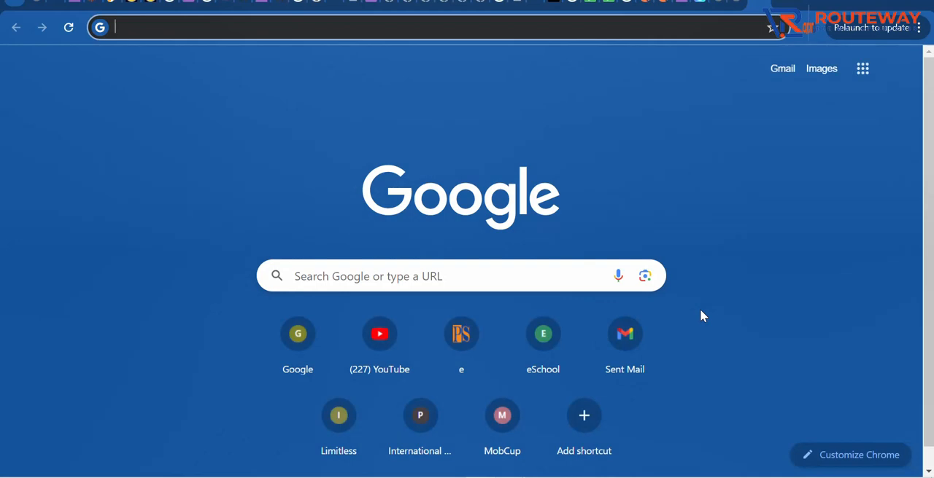
type("app.routeway.inwe")
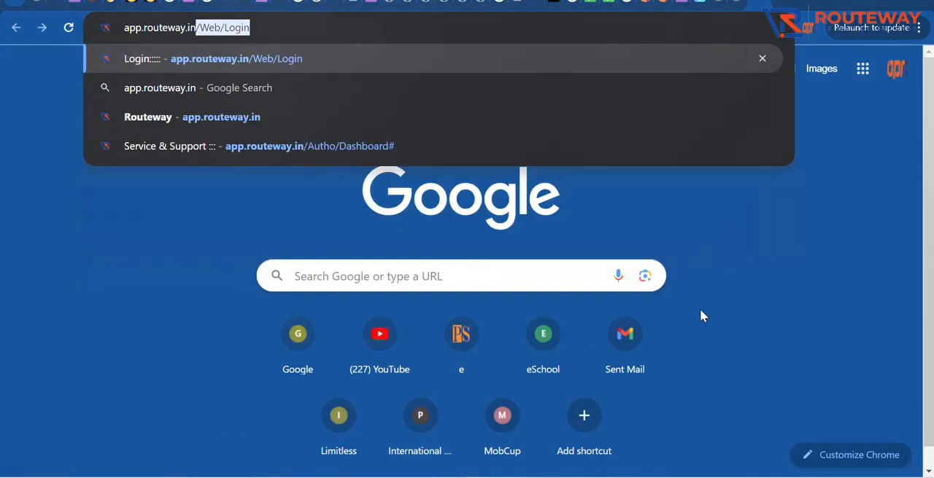
key("BackSpace")
key("BackSpace")
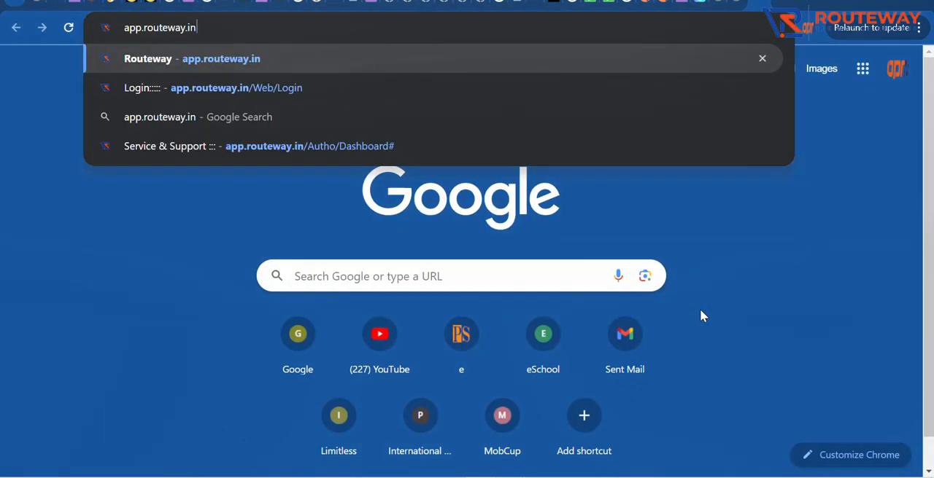
type("/w")
key("Return")
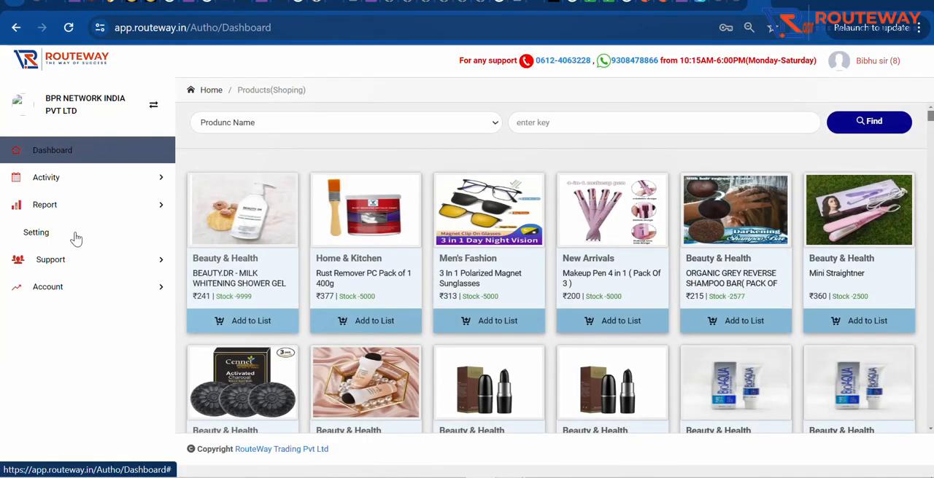
- Open the Configuration page from the portal's Setting section and collapse the navigation sidebar
left_click(73, 234)
left_click(113, 275)
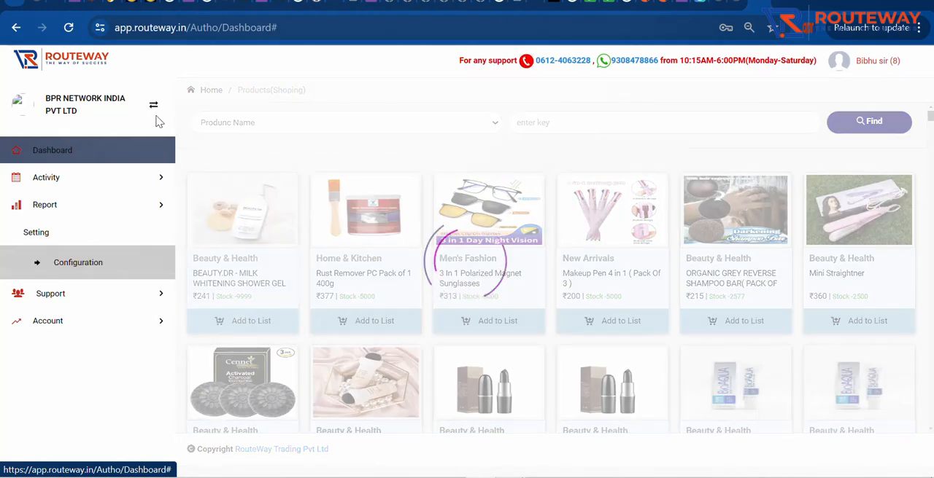
left_click(155, 109)
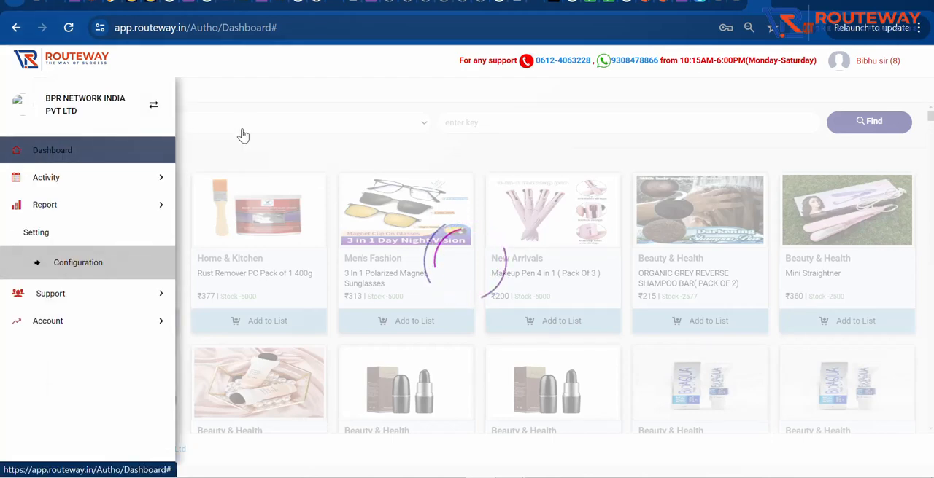
mouse_move(115, 192)
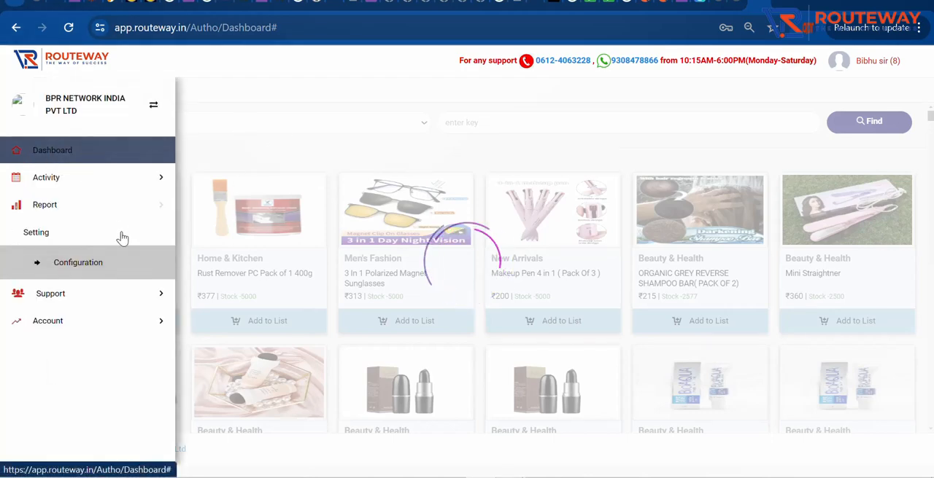
left_click(95, 265)
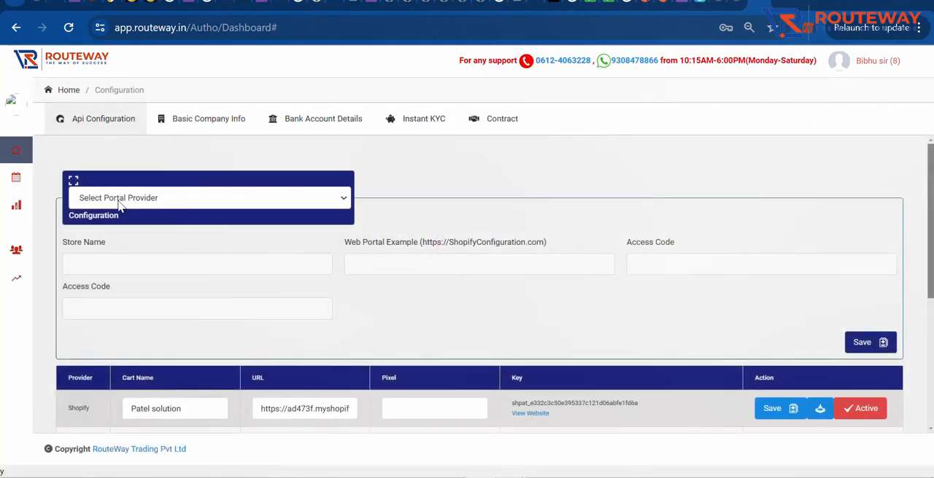
- Select WordPress as the portal provider in the API configuration form
left_click(146, 200)
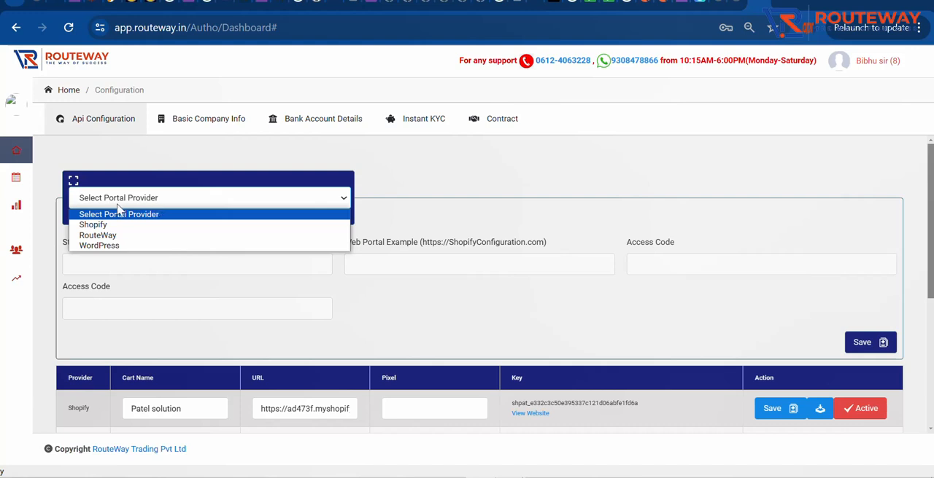
left_click(128, 247)
left_click(598, 119)
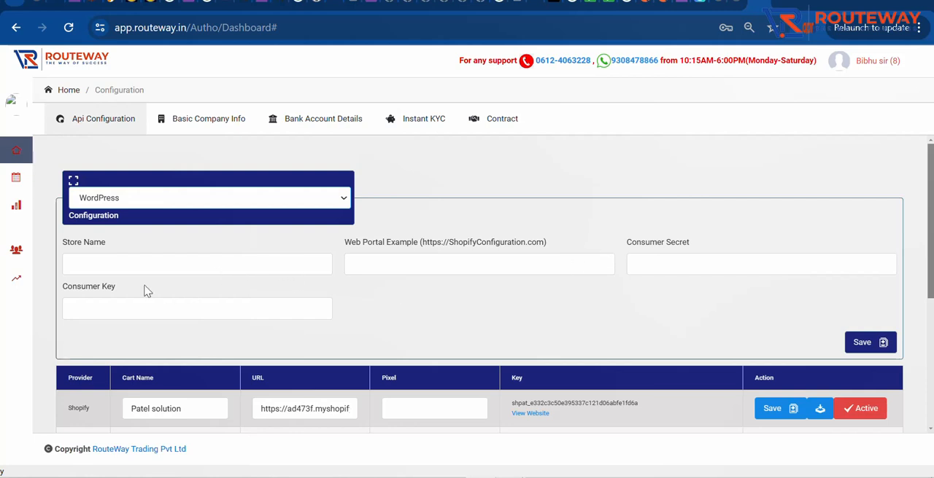
left_click(96, 272)
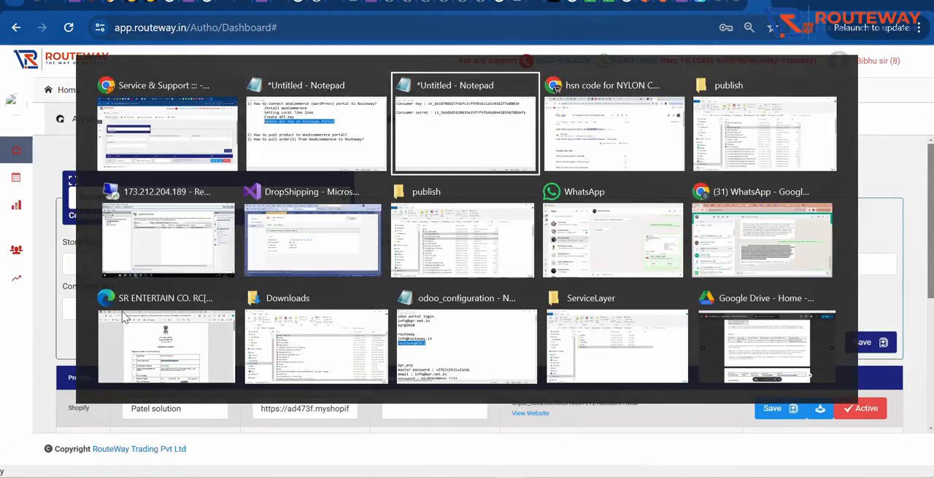
- Copy the consumer secret from the Notepad credentials and paste it into the form's Consumer Secret field
left_click(473, 148)
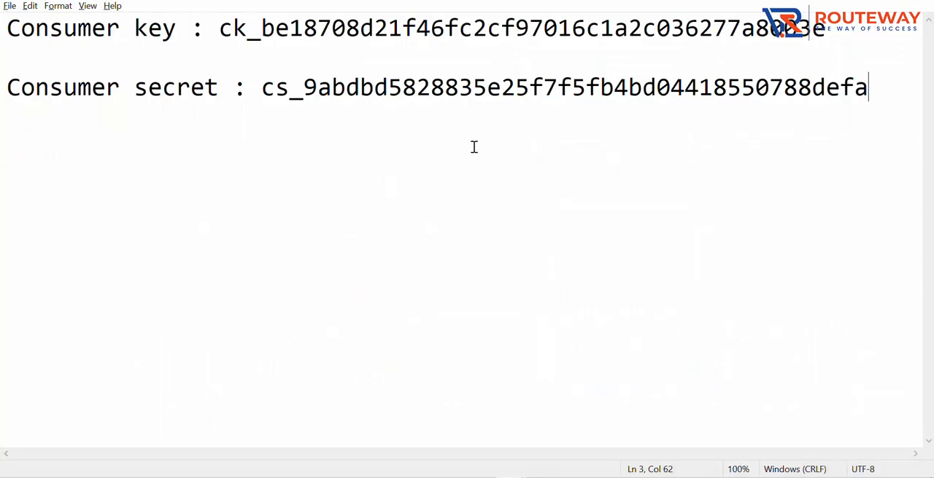
left_click(267, 88)
left_click_drag(267, 88, 889, 94)
key("ctrl+c")
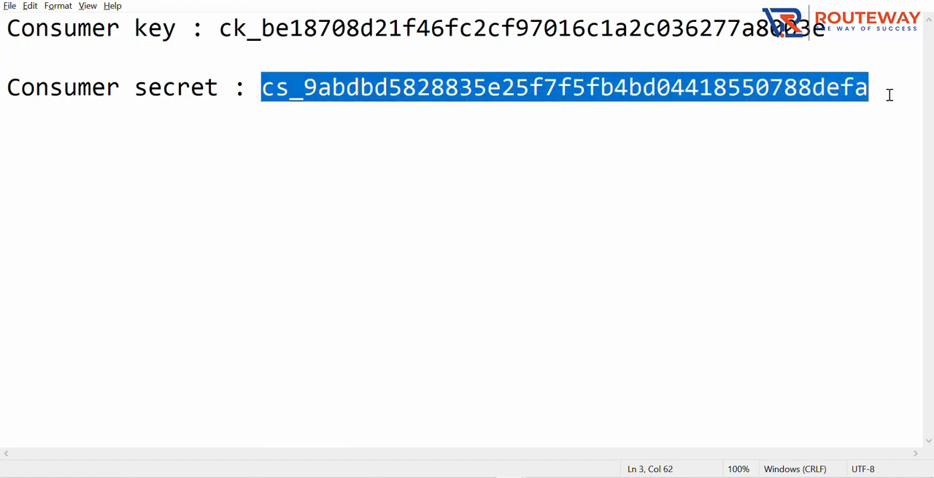
key("alt+Tab")
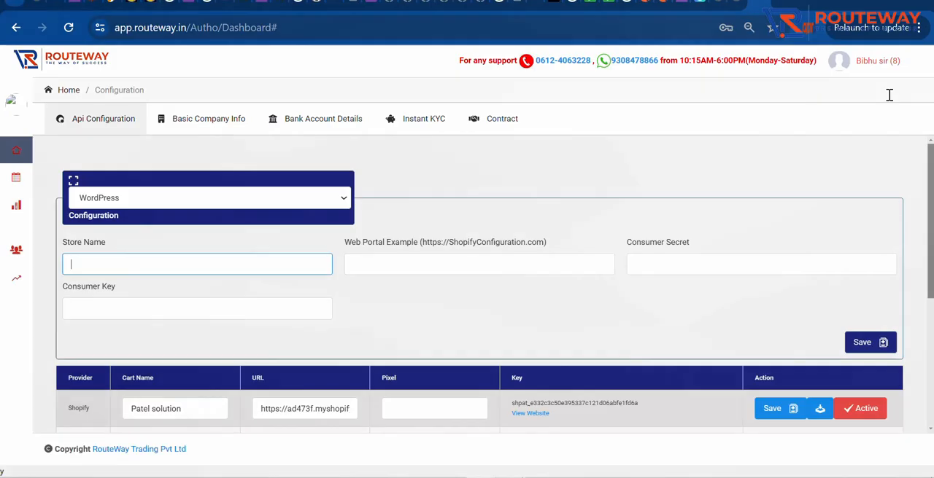
left_click(729, 266)
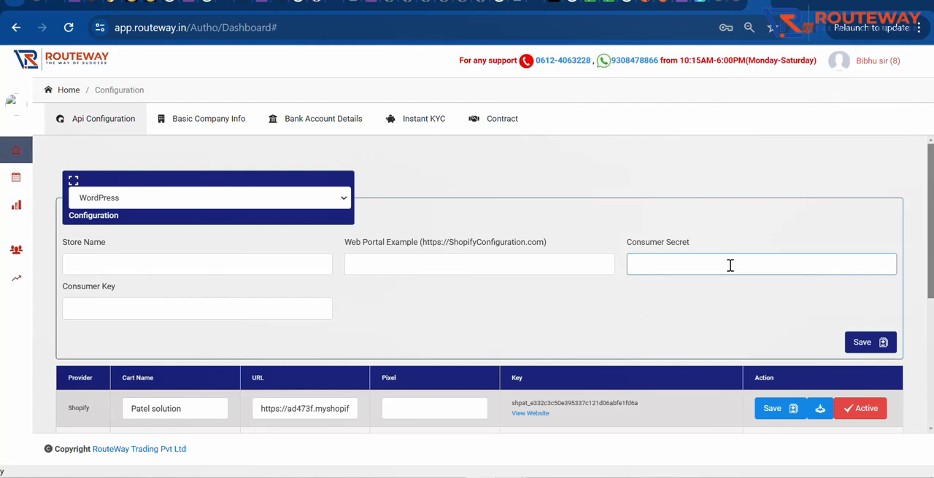
key("ctrl+v")
- Copy the consumer key from the Notepad credentials and paste it into the form's Consumer Key field
key("alt+Tab")
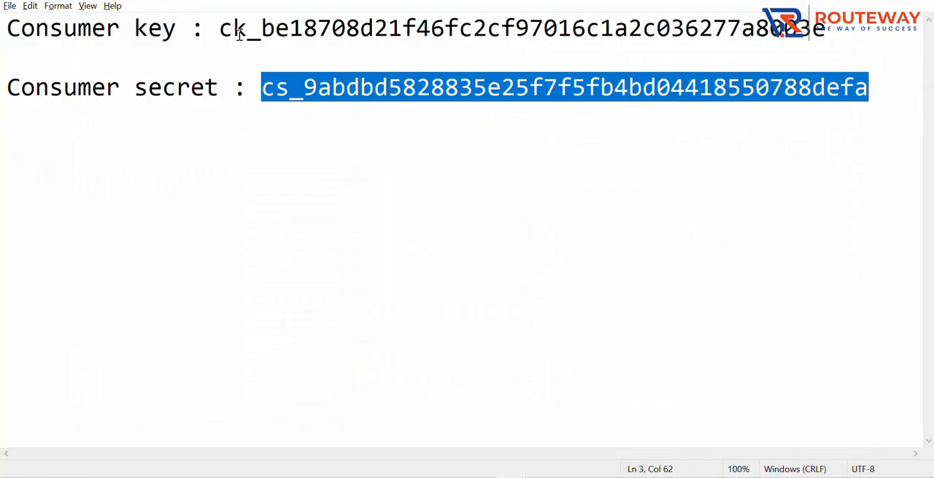
left_click_drag(220, 28, 846, 15)
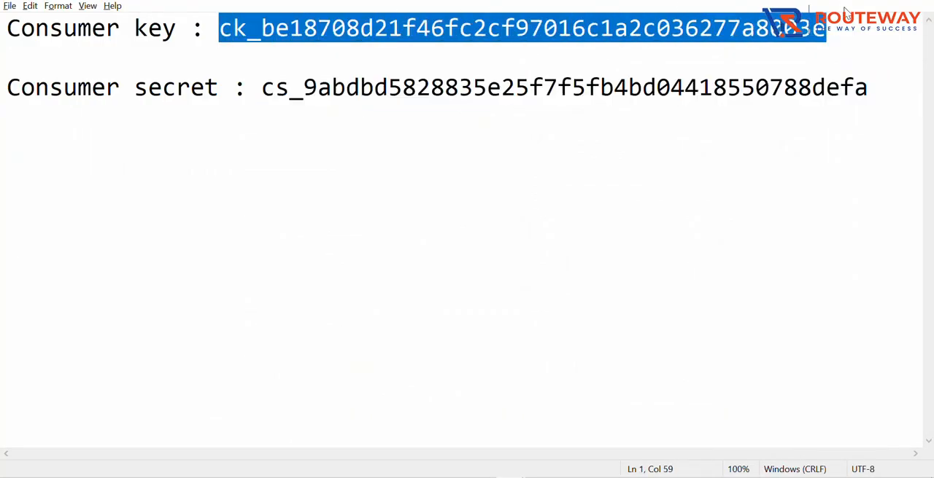
key("alt+Tab")
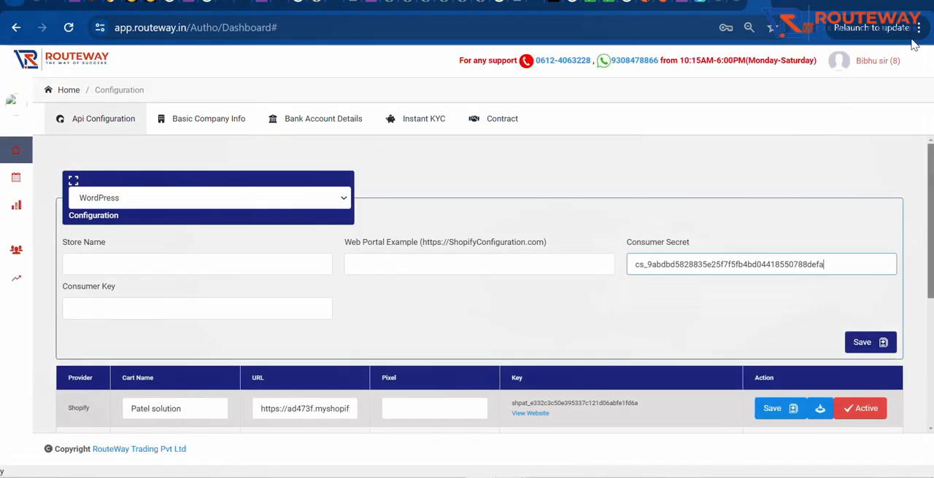
left_click(196, 309)
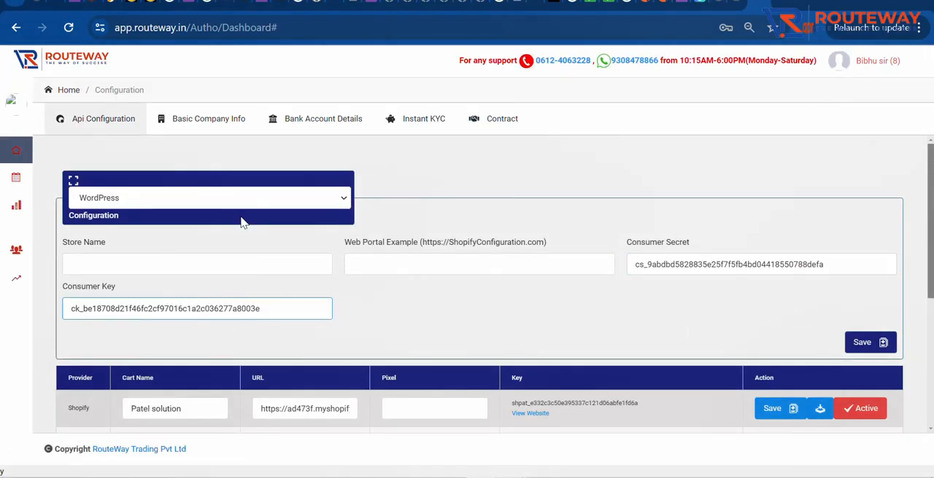
left_click_drag(82, 309, 78, 308)
left_click(400, 258)
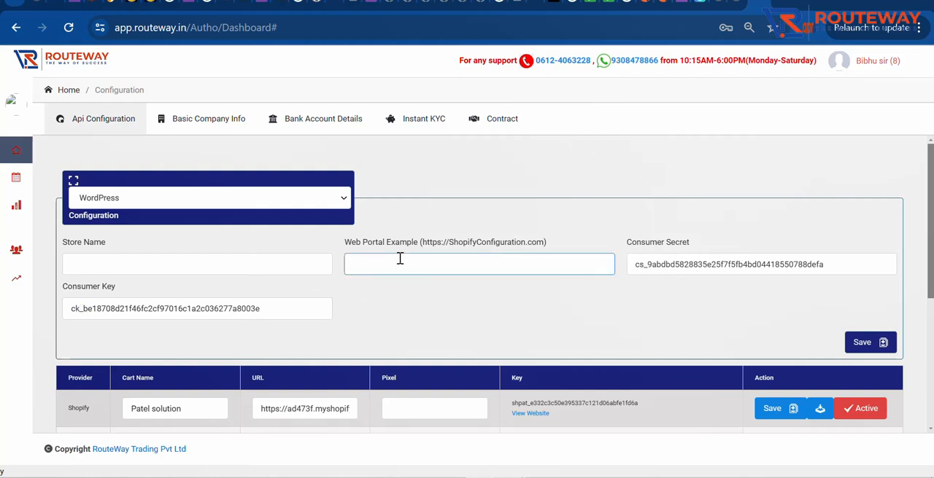
left_click(733, 5)
left_click_drag(232, 28, 99, 32)
key("ctrl+c")
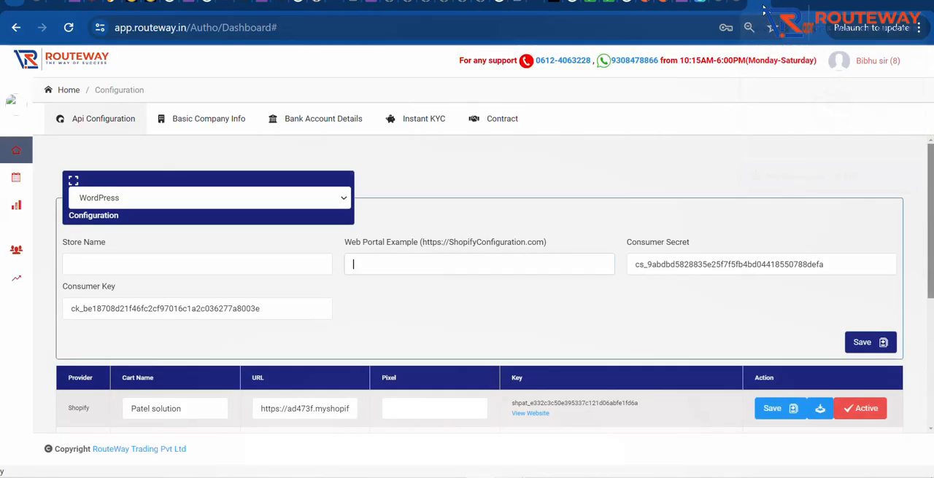
left_click(764, 4)
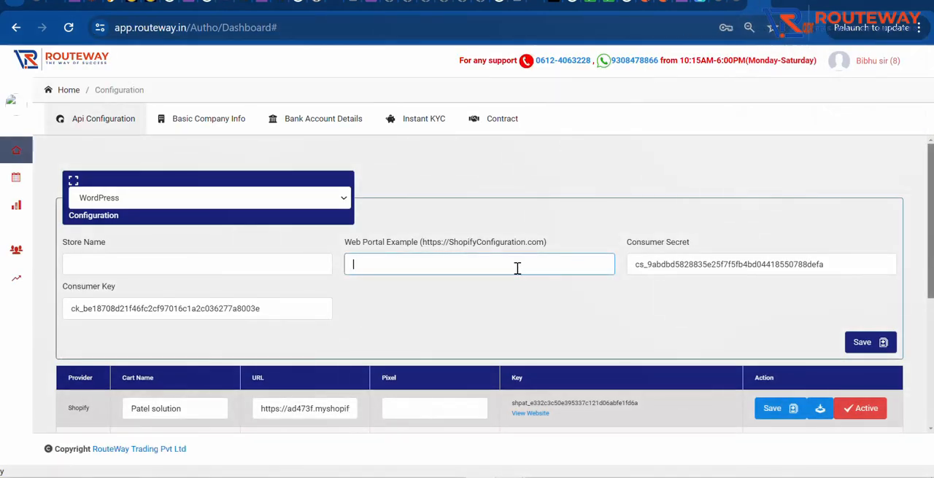
key("ctrl+v")
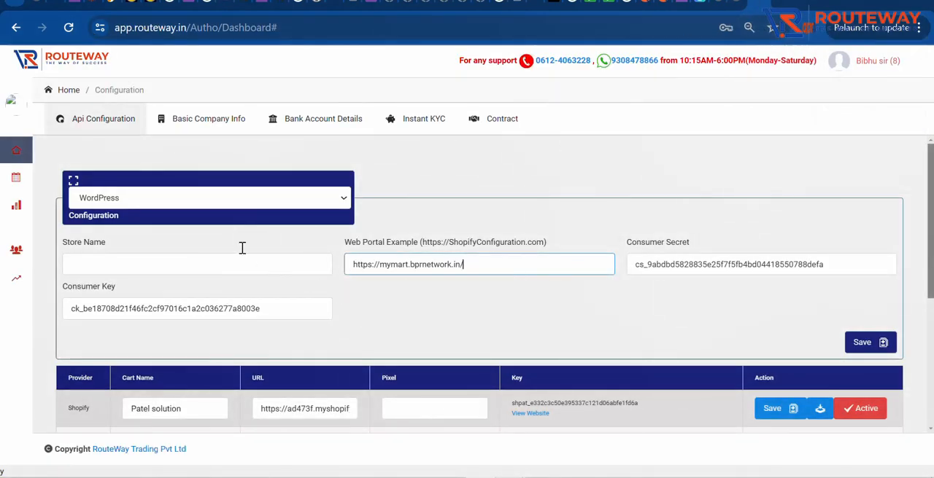
- Enter MyMart Portal as the store name and try to save the WordPress configuration
left_click(234, 268)
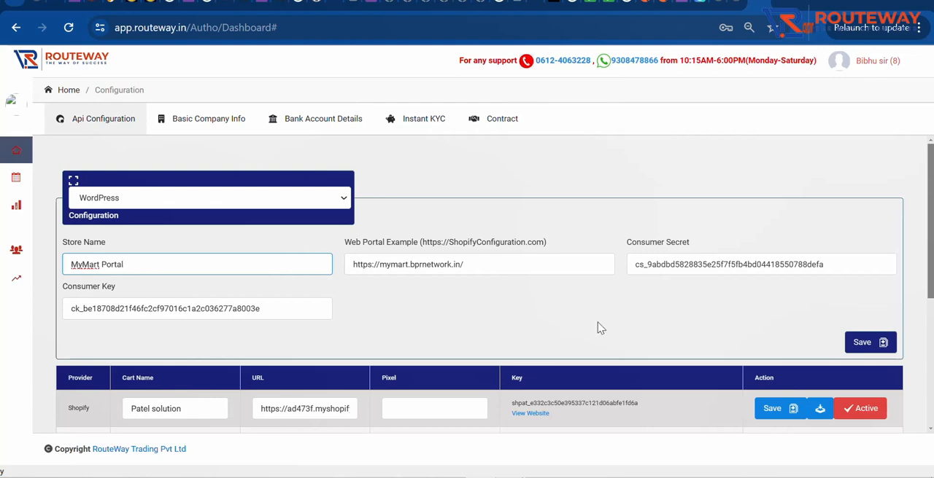
left_click(860, 342)
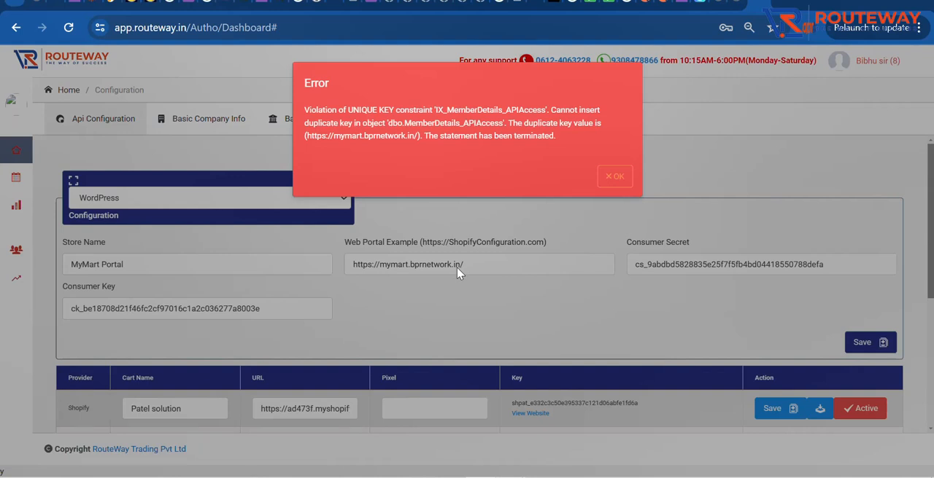
left_click(614, 175)
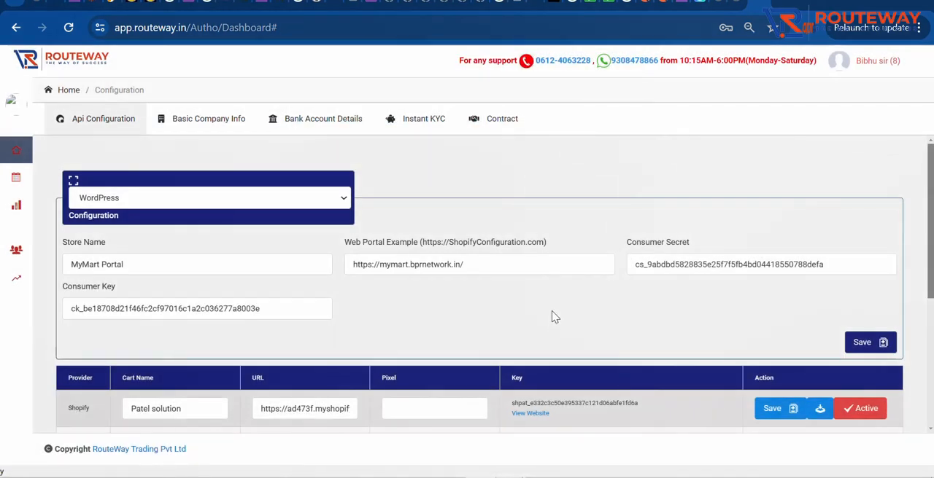
- Compare the URL of the saved MyMart WordPress entry with the web address entered in the configuration form
scroll(552, 316, "down", 5)
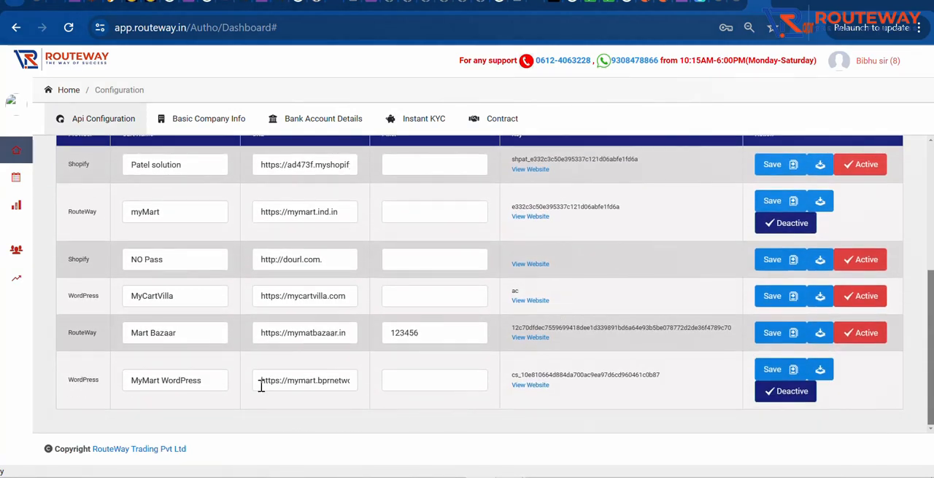
left_click_drag(260, 382, 372, 392)
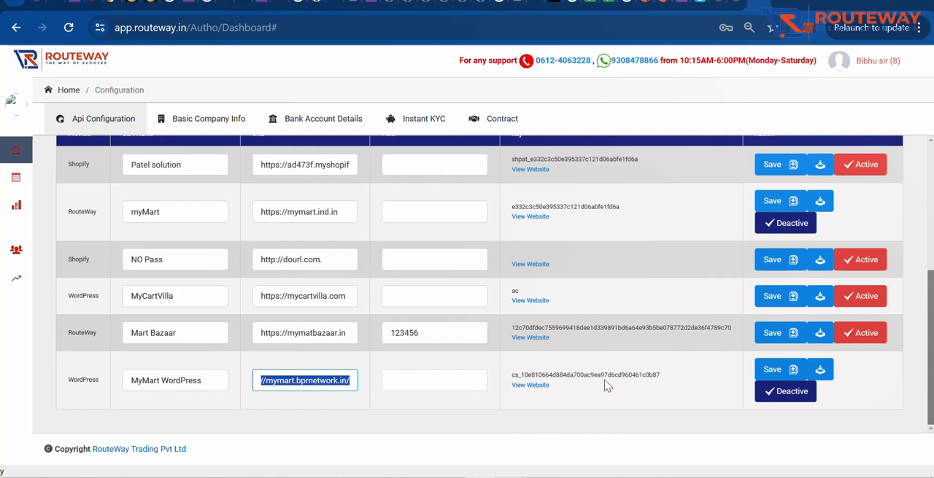
left_click(674, 386)
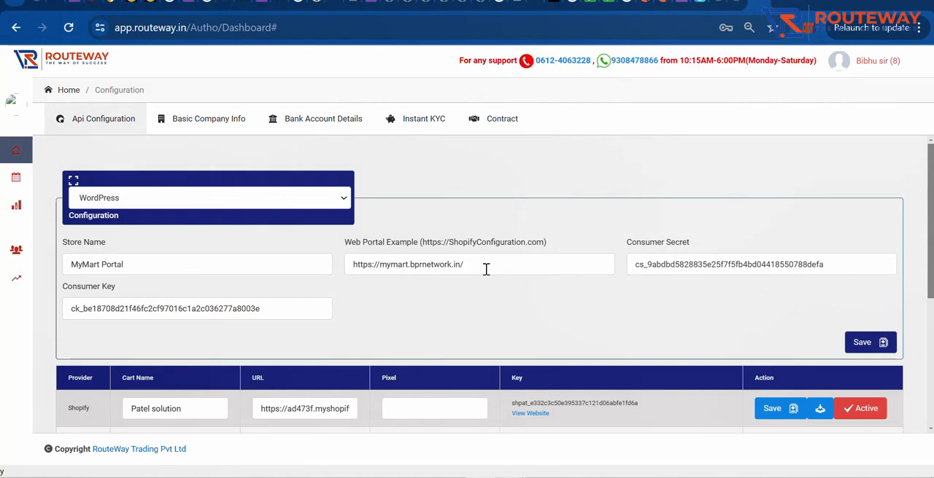
scroll(486, 270, "down", 3)
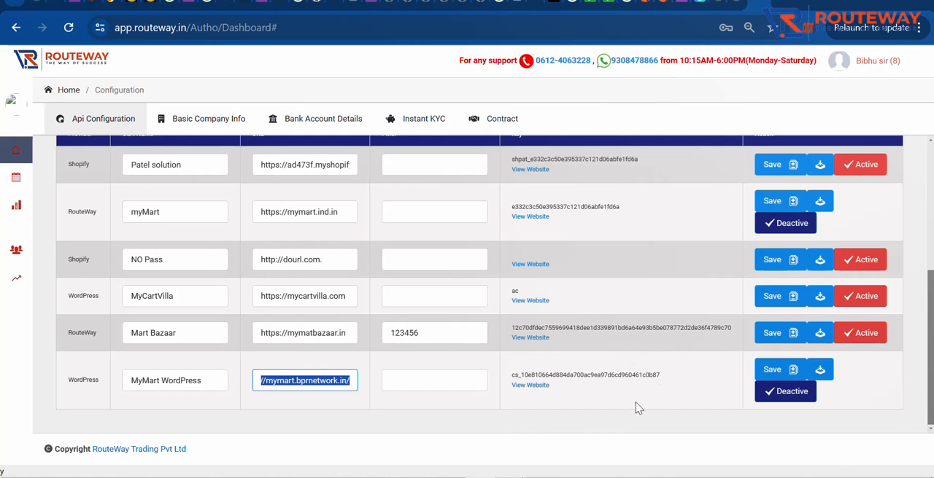
scroll(547, 388, "up", 2)
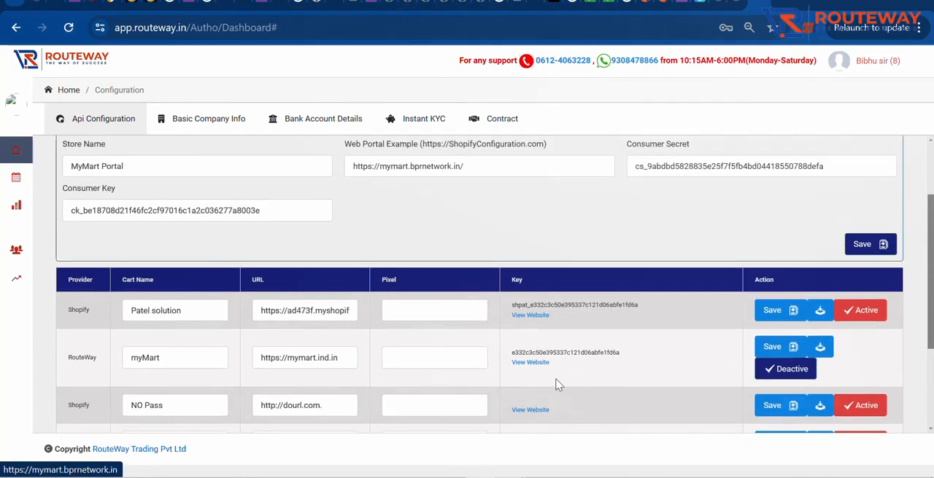
scroll(542, 337, "down", 2)
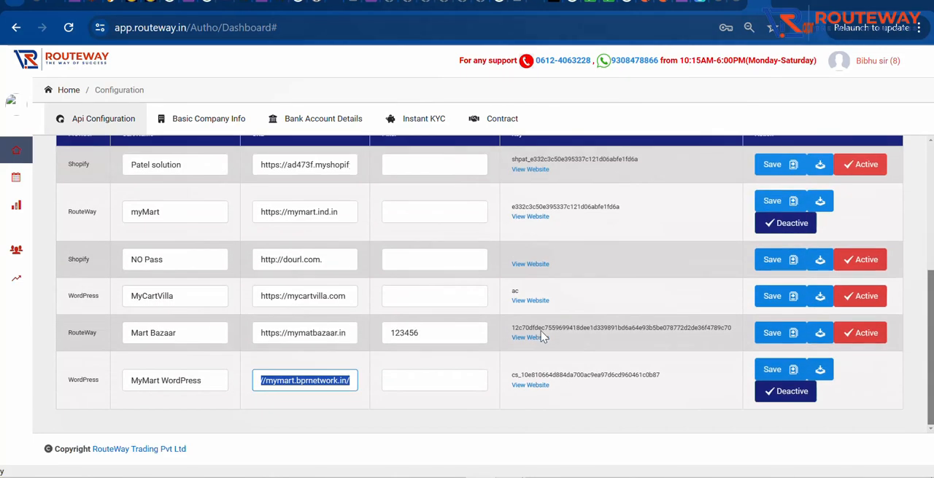
scroll(886, 133, "up", 3)
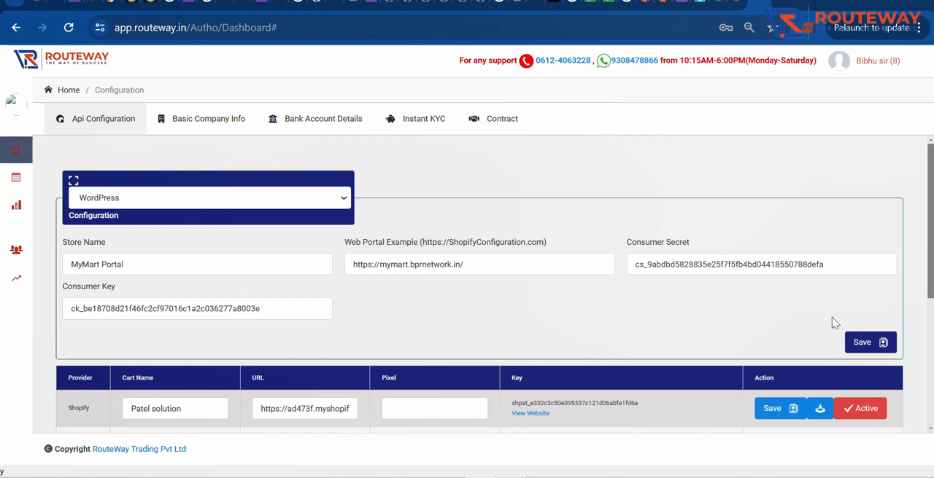
- Switch to the Notepad outline and start a new line after the question about pushing products
key("alt+Tab")
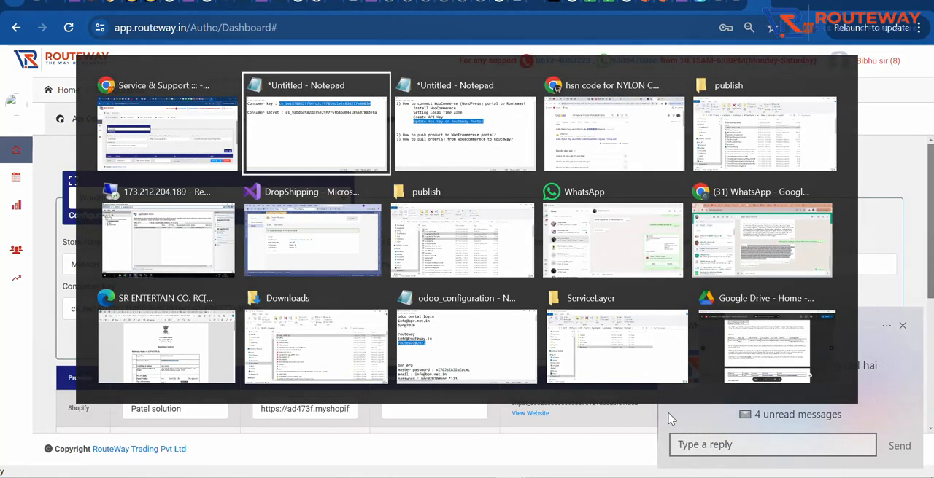
key("alt+Tab")
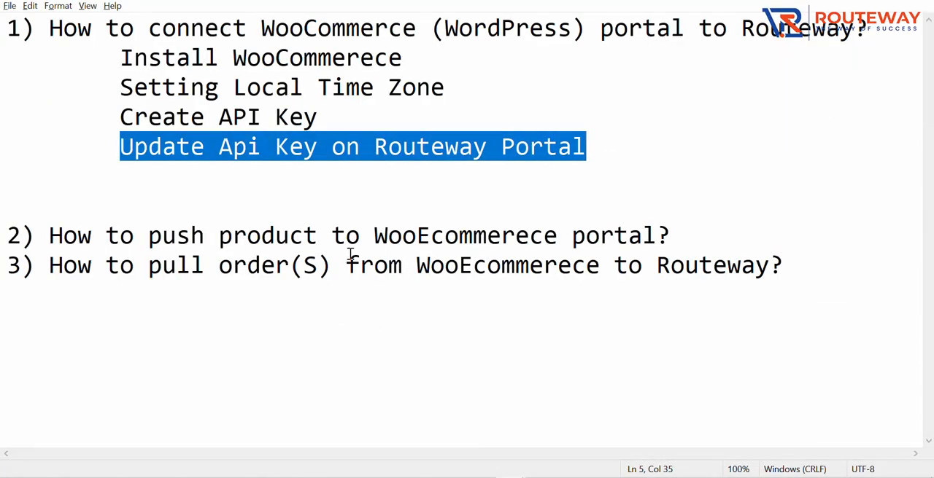
left_click(710, 238)
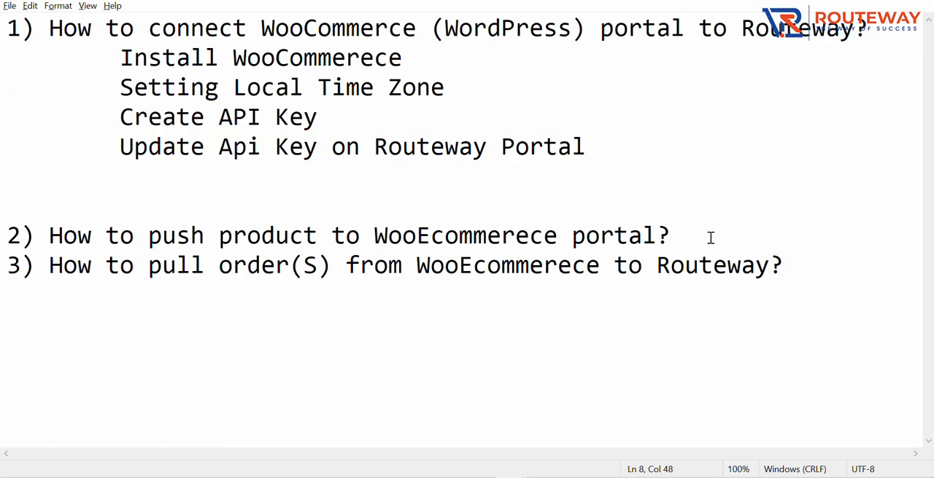
key("Return")
- Switch back to the Routeway portal, open the Products page from Activity and dismiss the account completion notice
key("alt+Tab")
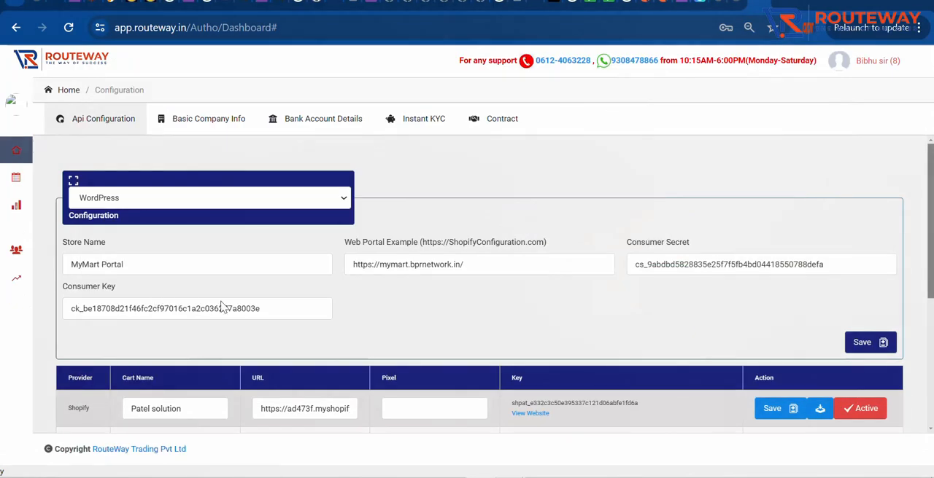
mouse_move(2, 257)
left_click(73, 182)
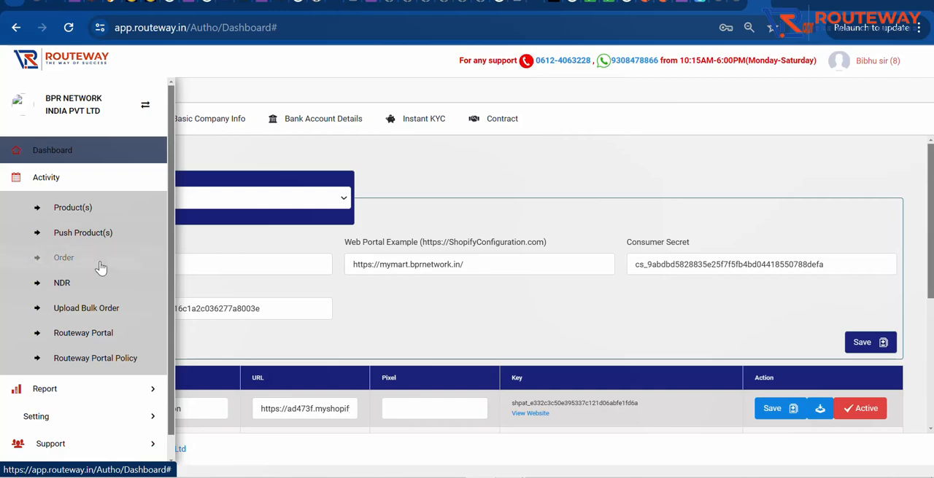
left_click(80, 208)
scroll(530, 206, "down", 3)
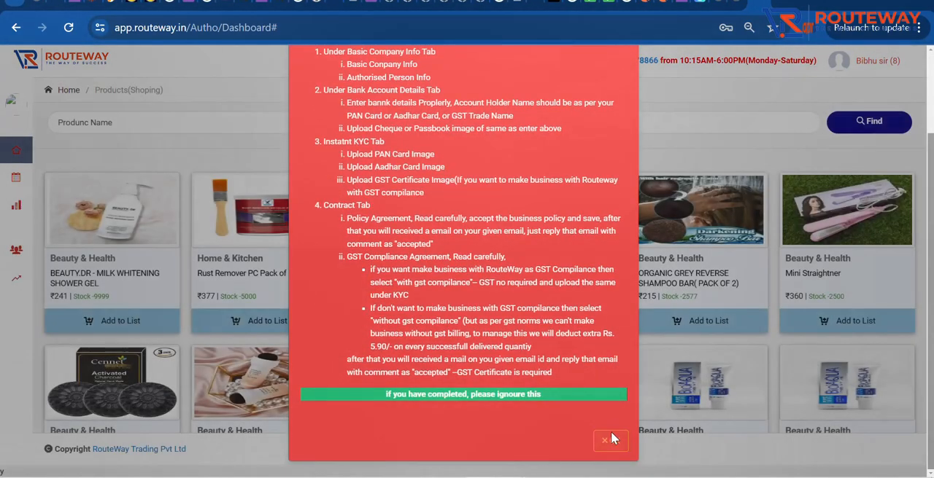
left_click(608, 437)
- Copy the name of the Charcoal Shampoo bar (Pack of 2) and add that product to the list
scroll(452, 228, "down", 4)
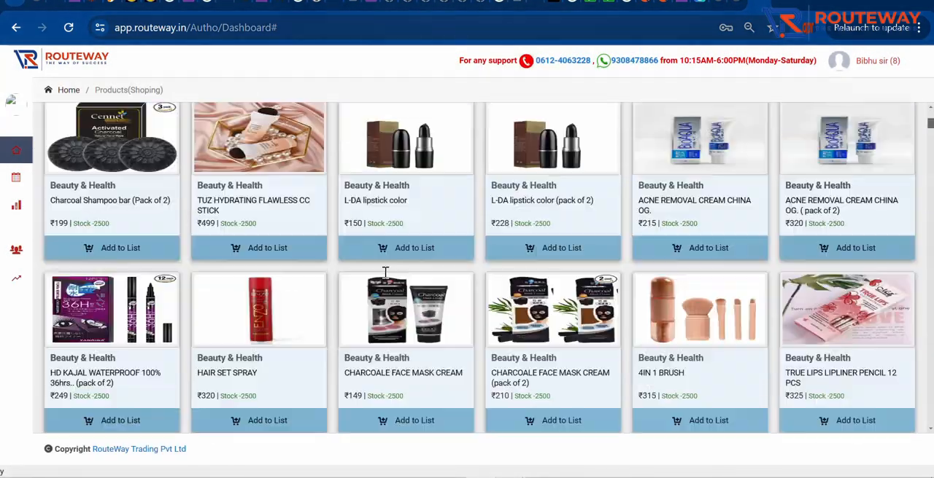
scroll(382, 266, "up", 3)
mouse_move(15, 403)
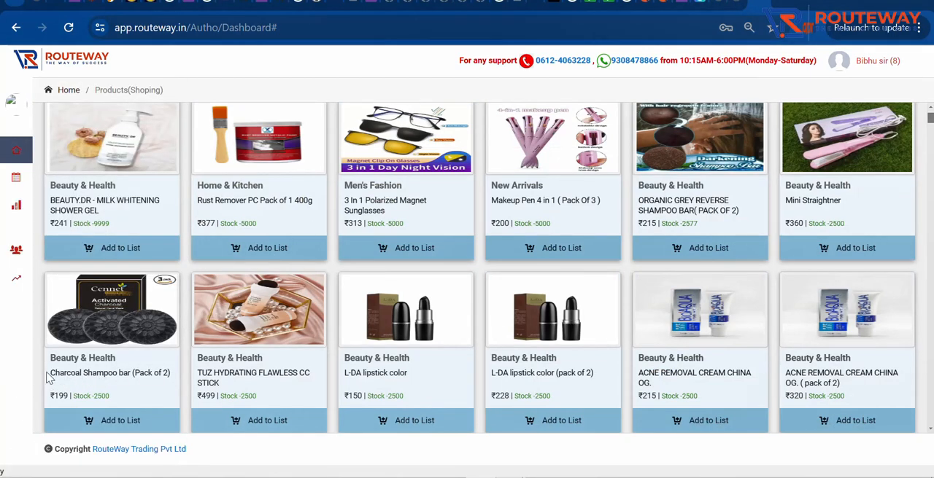
left_click_drag(50, 374, 174, 379)
key("ctrl+c")
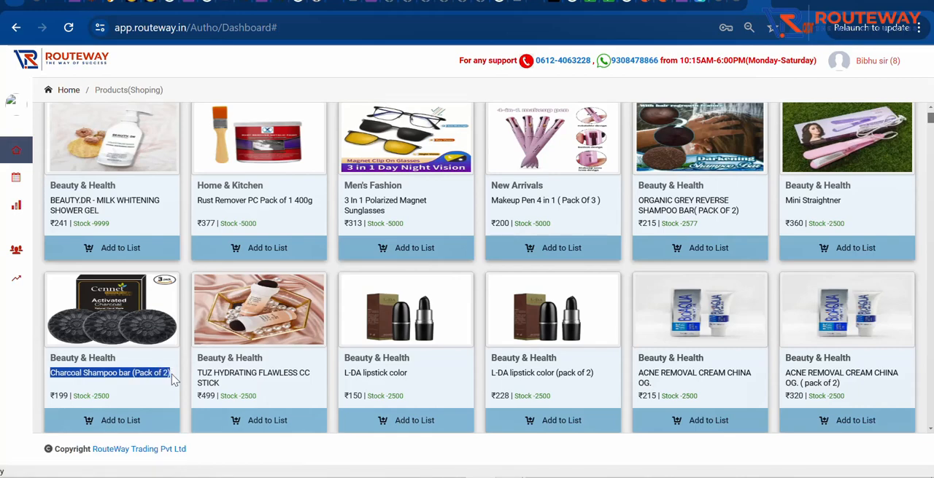
left_click(120, 423)
left_click(613, 142)
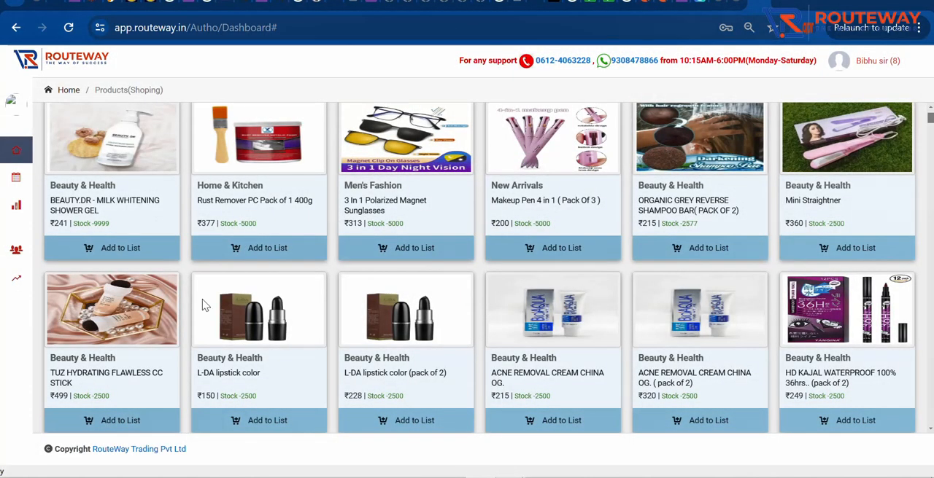
mouse_move(3, 173)
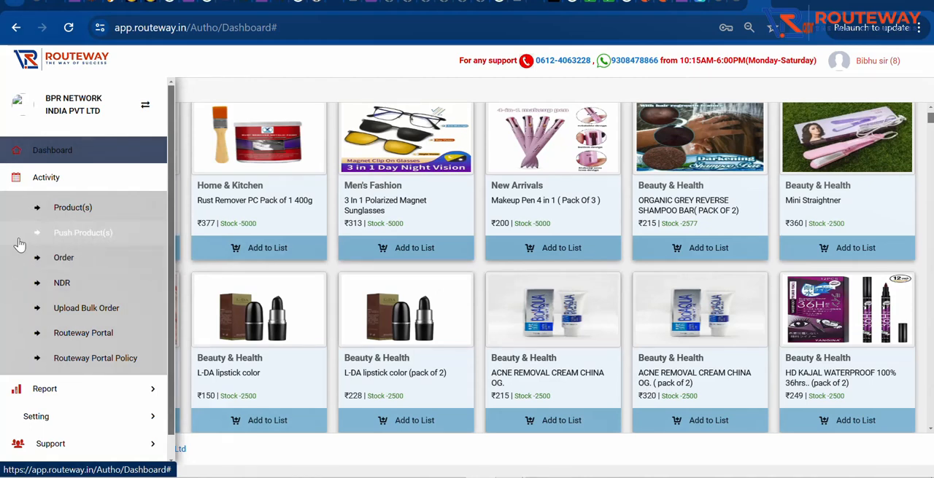
left_click(96, 237)
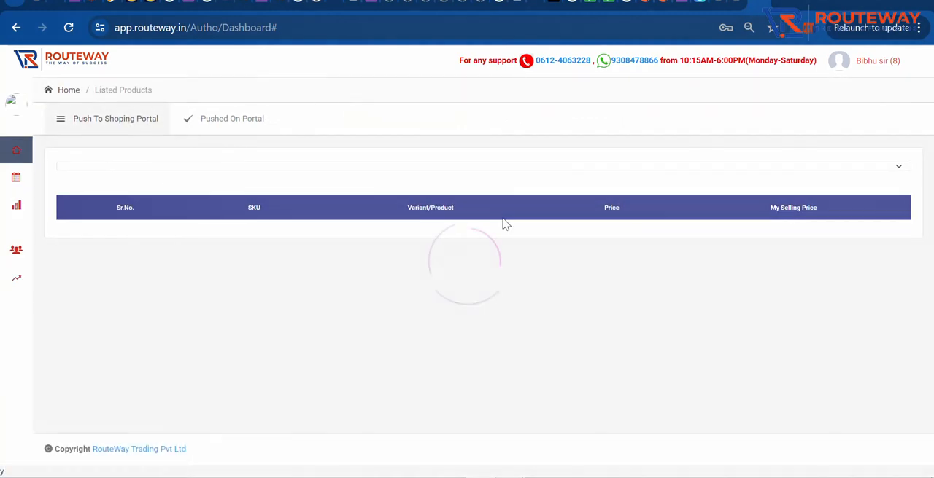
left_click(169, 172)
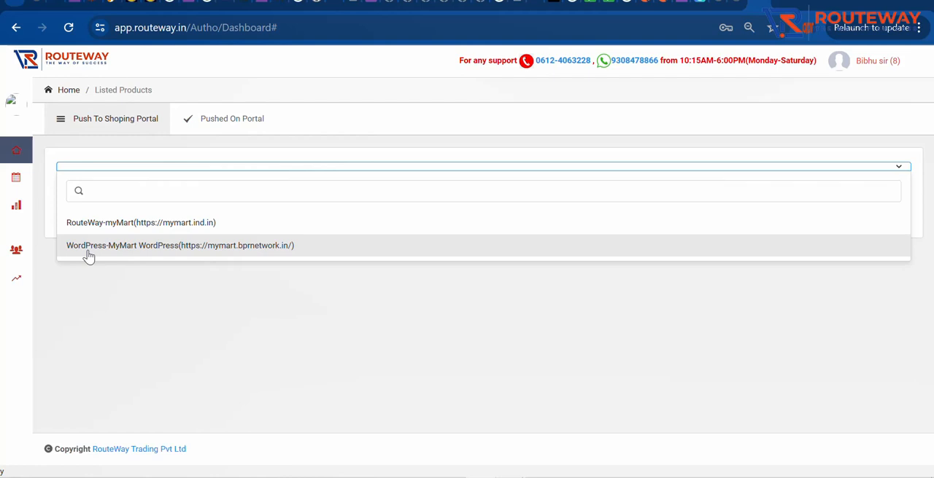
left_click(188, 249)
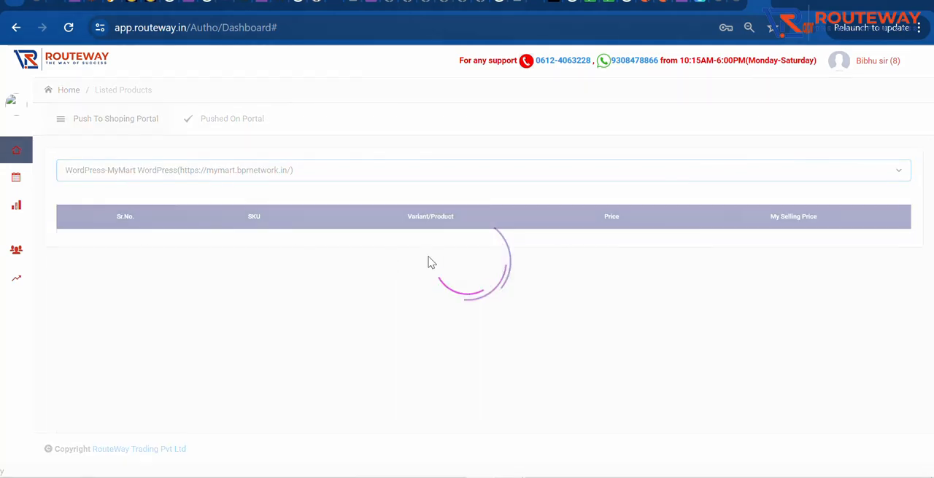
- Find Charcoal Shampoo bar (Pack of 2) on the page and set its selling price to 450
key("ctrl+f")
key("ctrl+v")
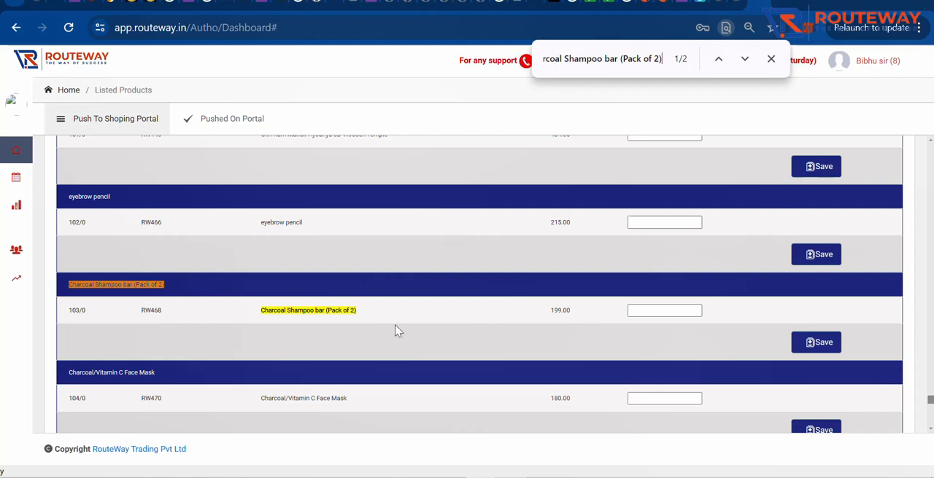
double_click(151, 312)
left_click(159, 321)
left_click(649, 309)
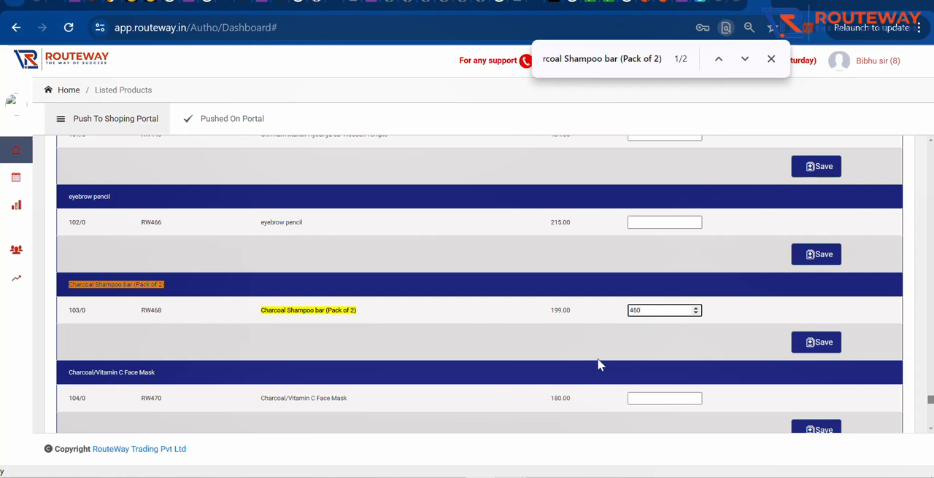
left_click(643, 340)
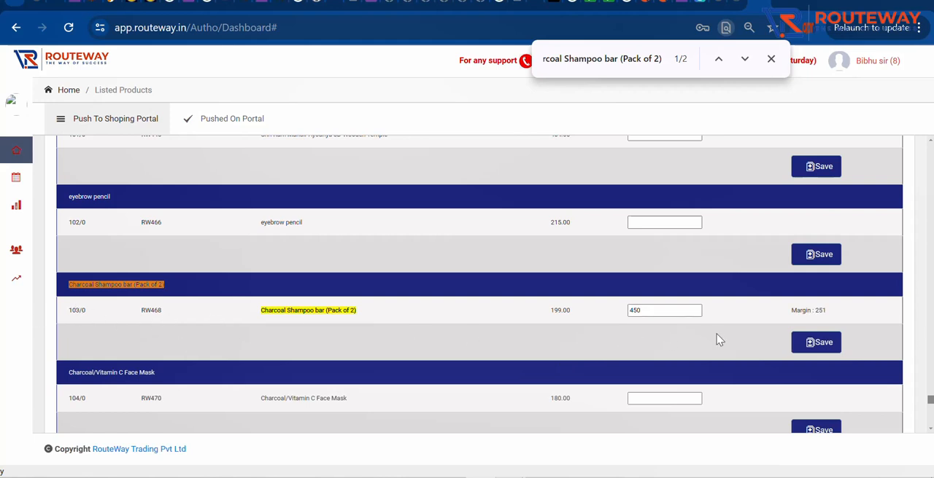
- Check the Charcoal Shampoo bar's margin, save the product to push it to the portal, and close the message
left_click_drag(836, 316, 776, 321)
left_click(766, 334)
left_click(822, 344)
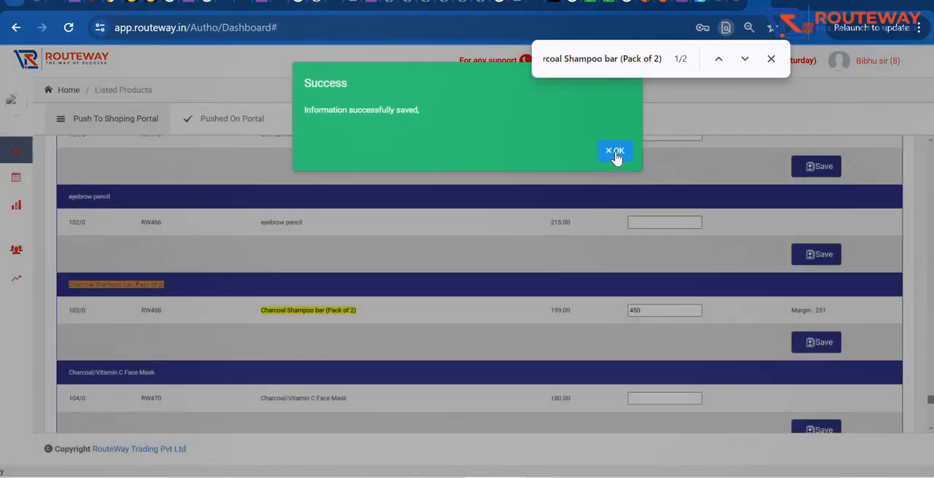
left_click(615, 153)
left_click(615, 153)
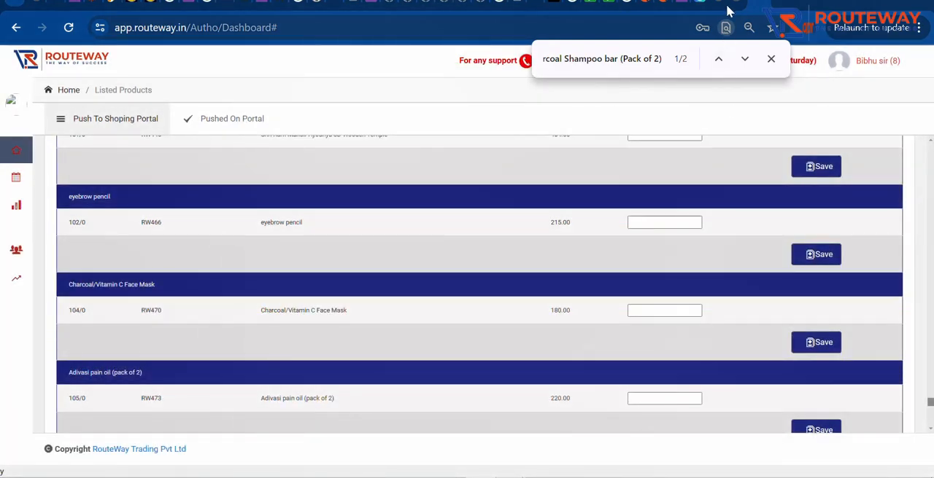
- Switch to the MyMart store's home page and search the store for "Charcoal Shampoo bar (Pack of 2)"
left_click(735, 11)
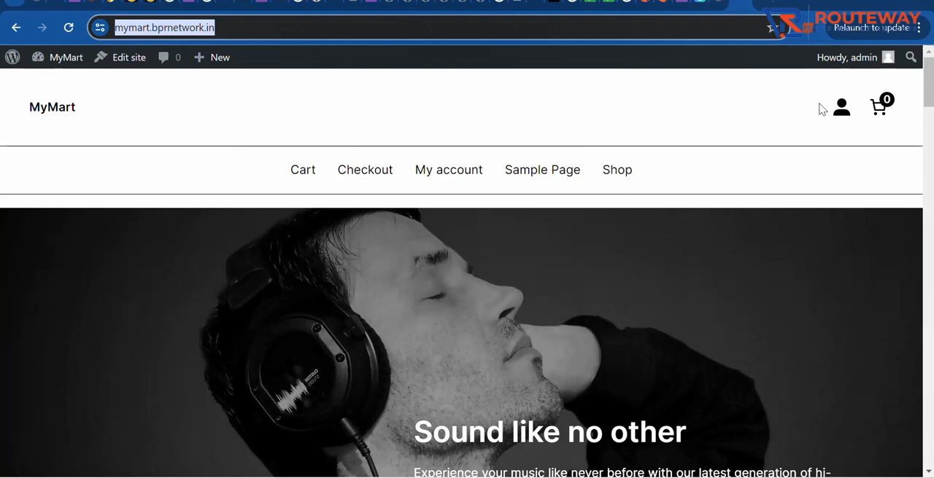
left_click(64, 117)
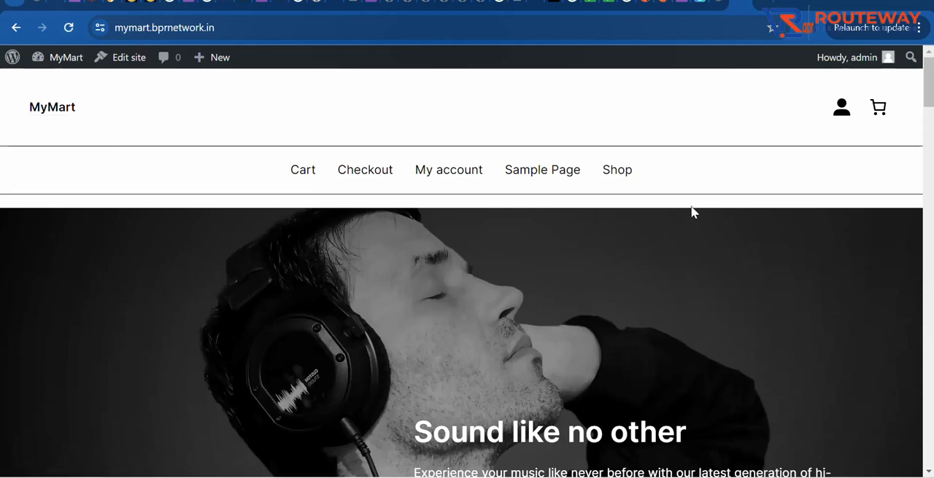
scroll(699, 215, "down", 10)
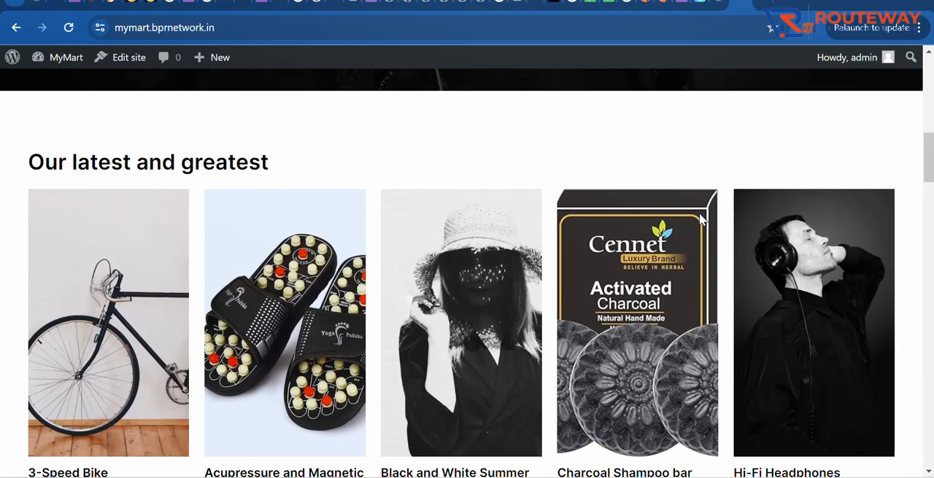
scroll(699, 219, "down", 8)
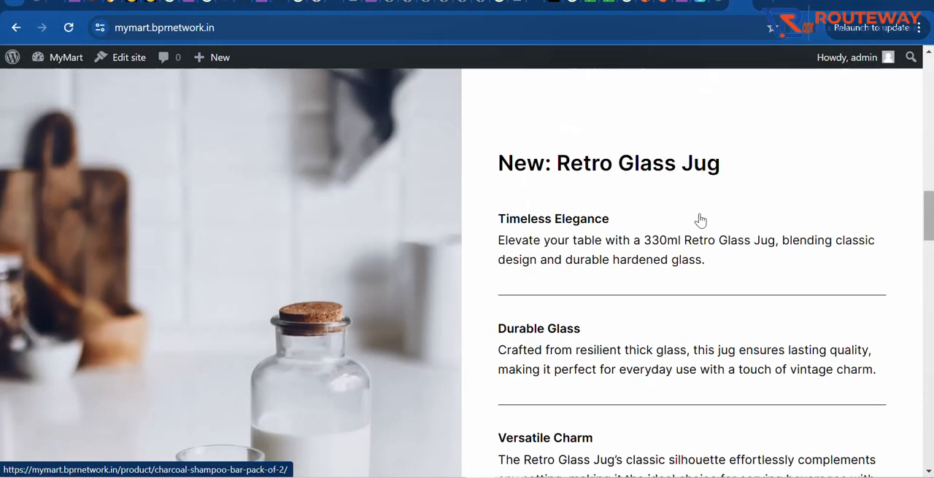
scroll(700, 220, "down", 7)
scroll(700, 220, "up", 8)
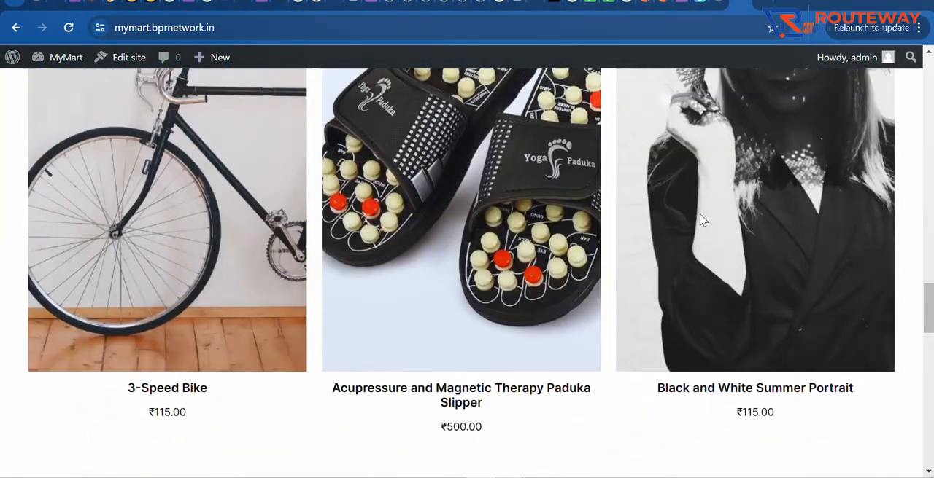
scroll(701, 220, "down", 3)
scroll(700, 220, "down", 10)
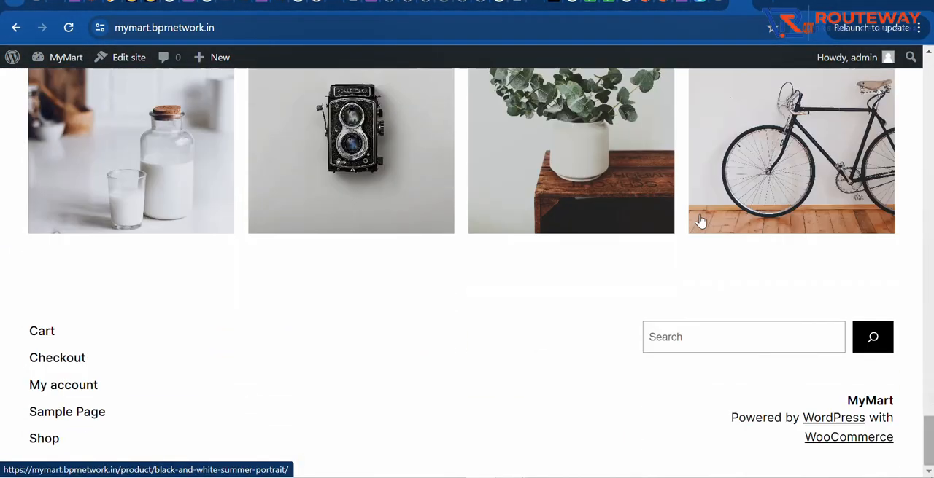
left_click(717, 338)
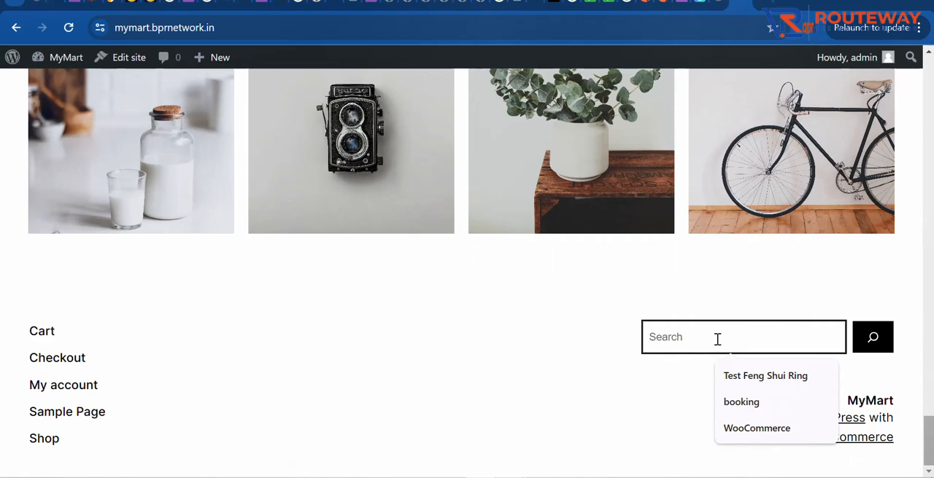
type("Charcoal Shampoo bar (Pack of 2)")
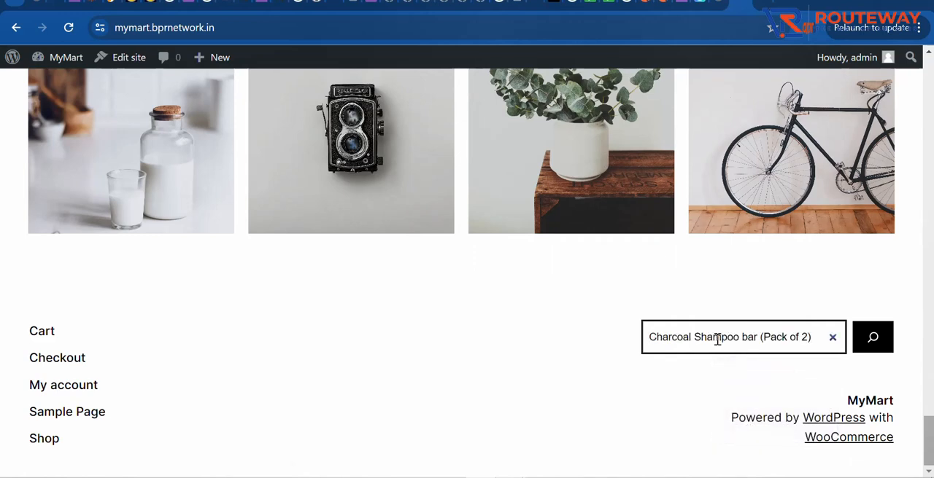
left_click(871, 337)
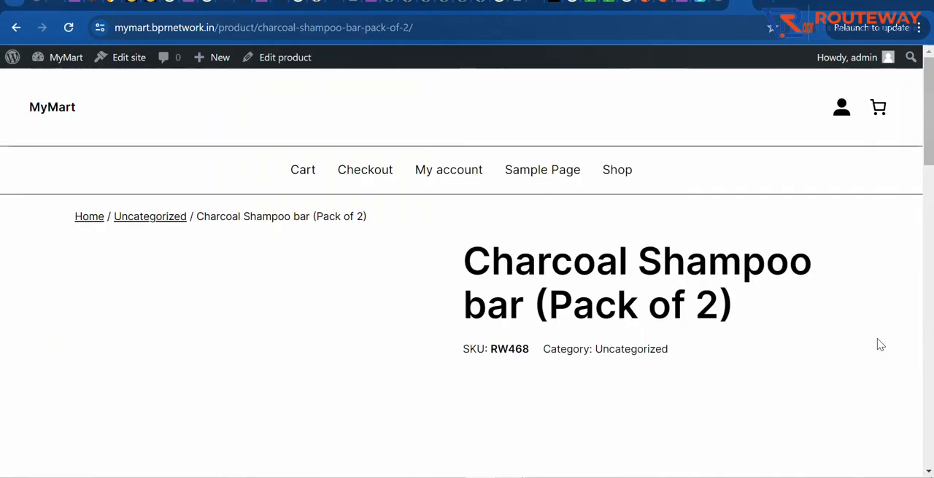
- Review the images and details on the Charcoal Shampoo bar (Pack of 2) product page
left_click_drag(678, 393, 495, 381)
left_click(780, 277)
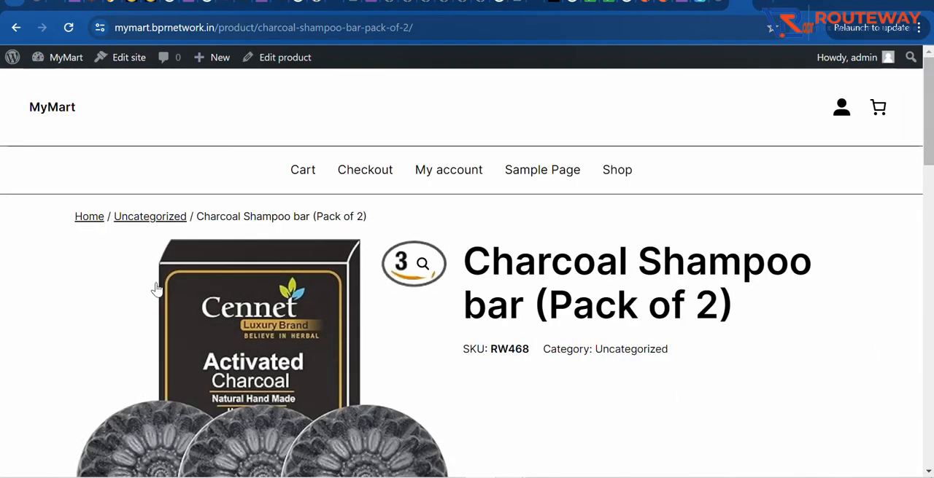
scroll(680, 269, "down", 1)
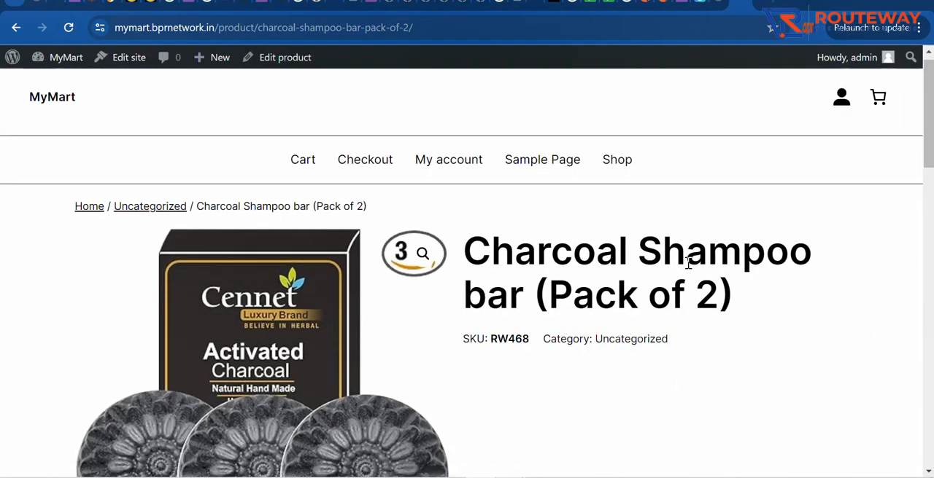
scroll(628, 273, "down", 3)
scroll(602, 273, "down", 5)
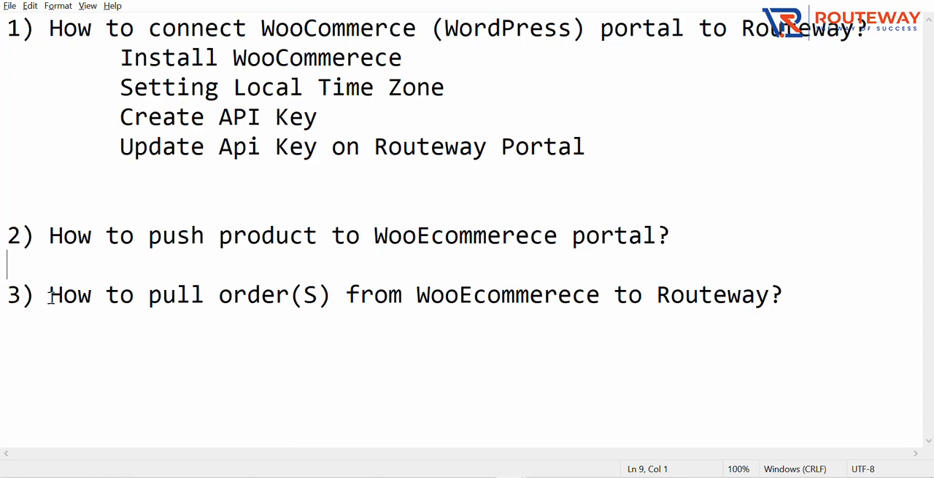
- Switch to the Notepad outline, highlight topic 3 about pulling orders, and change its "WooEcommerece" to "WooCommerece"
left_click_drag(50, 297, 806, 297)
left_click(91, 294)
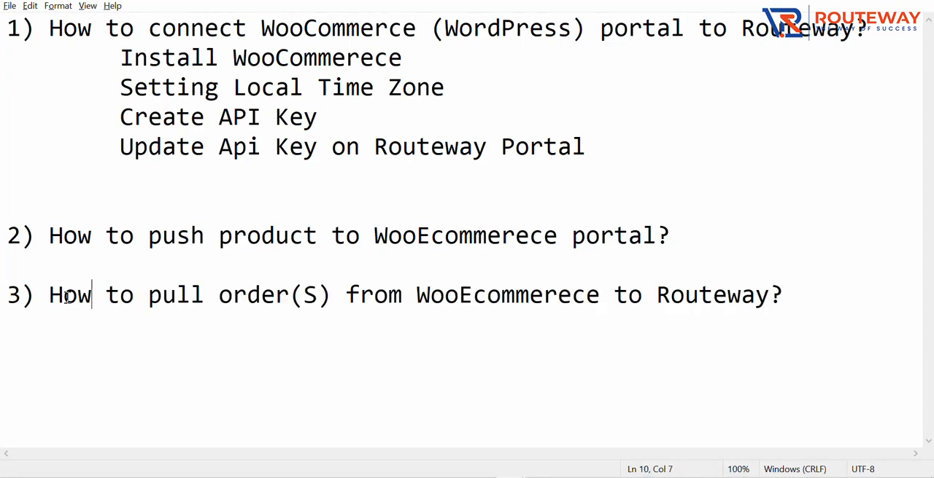
left_click_drag(49, 294, 792, 306)
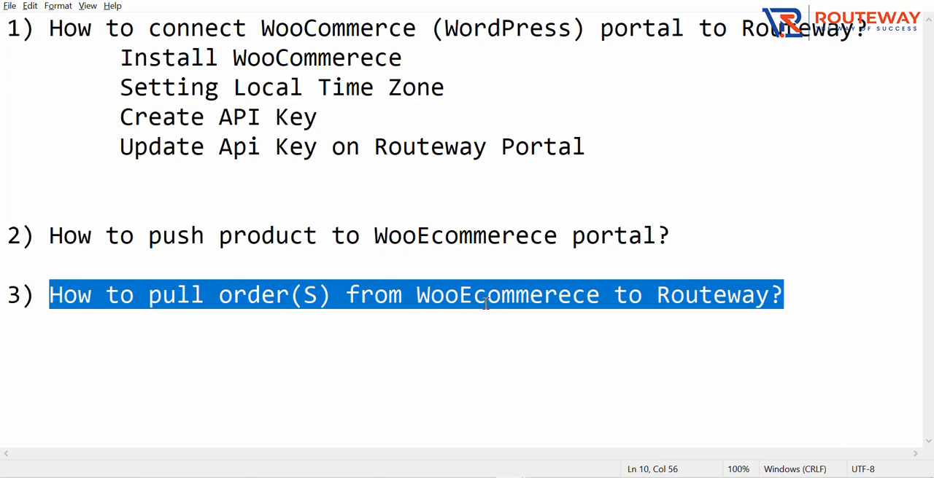
left_click_drag(485, 304, 461, 305)
type("C")
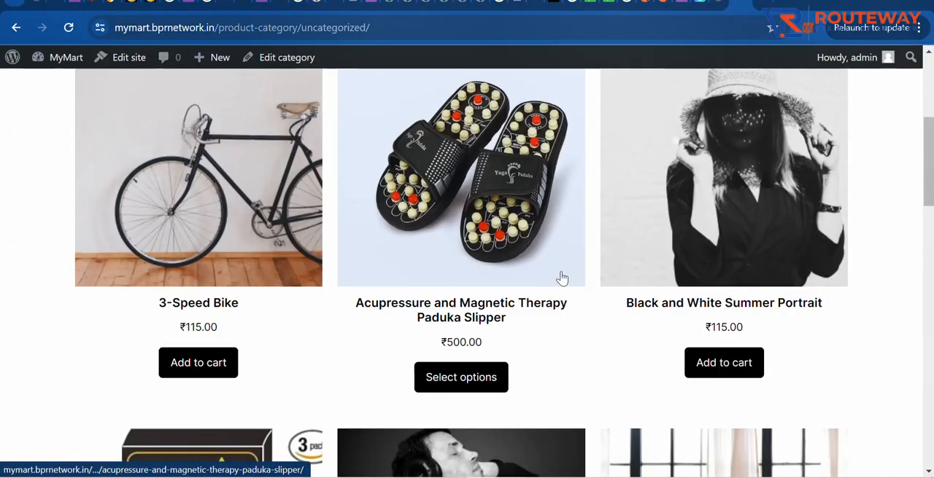
- Back in the MyMart store, open Acupressure and Magnetic Therapy Paduka Slipper and add one in size 8 to the cart
scroll(453, 310, "up", 2)
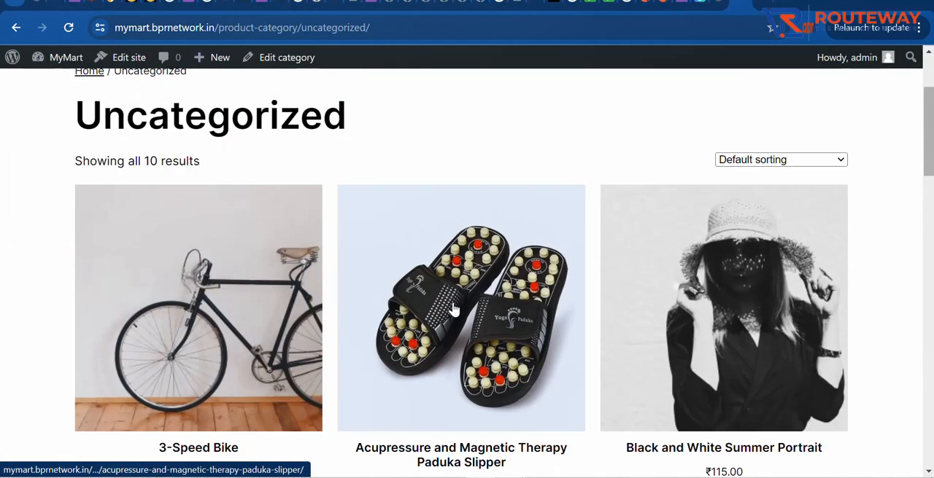
left_click(452, 310)
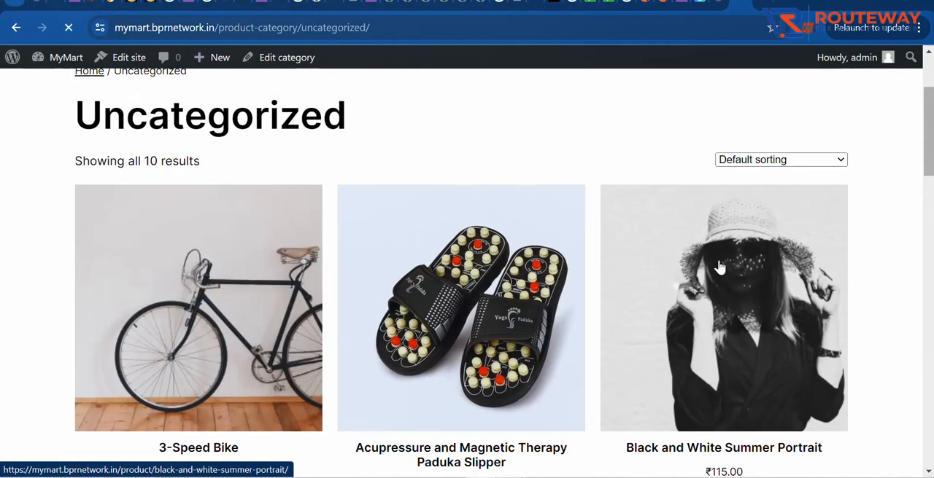
scroll(697, 319, "down", 4)
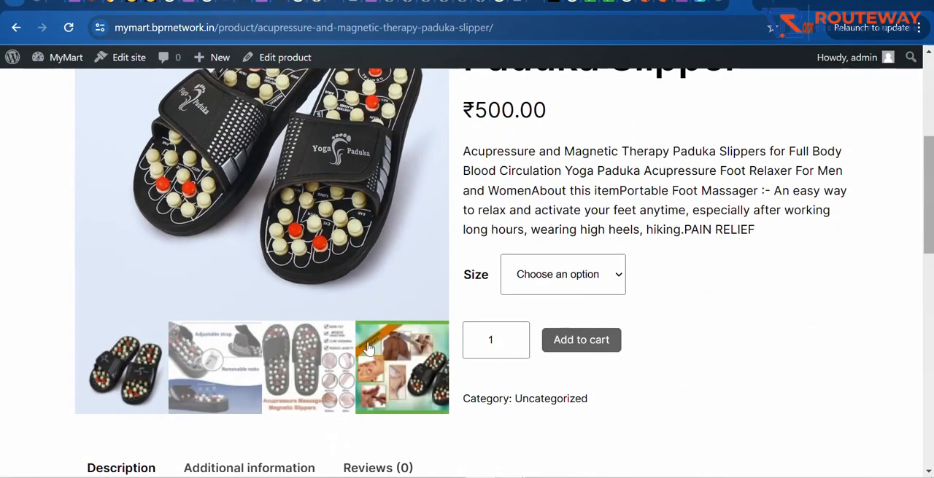
left_click(551, 285)
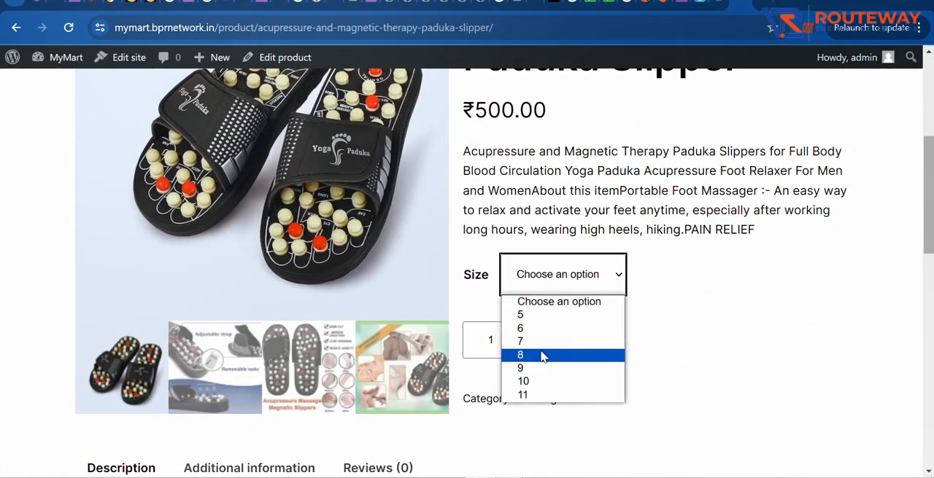
left_click(544, 353)
left_click(588, 349)
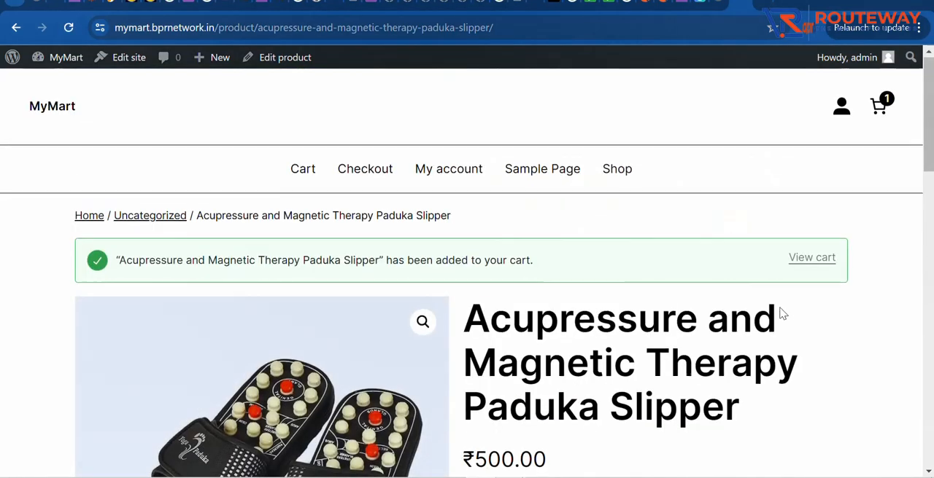
- Proceed from the cart to checkout and place the slipper order with free shipping and cash on delivery
scroll(780, 313, "down", 2)
scroll(781, 314, "down", 3)
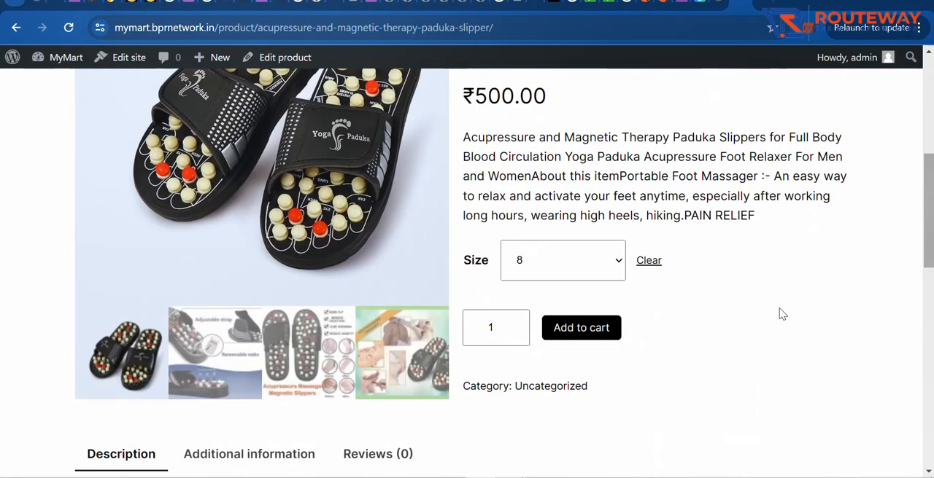
scroll(779, 315, "up", 5)
left_click(879, 107)
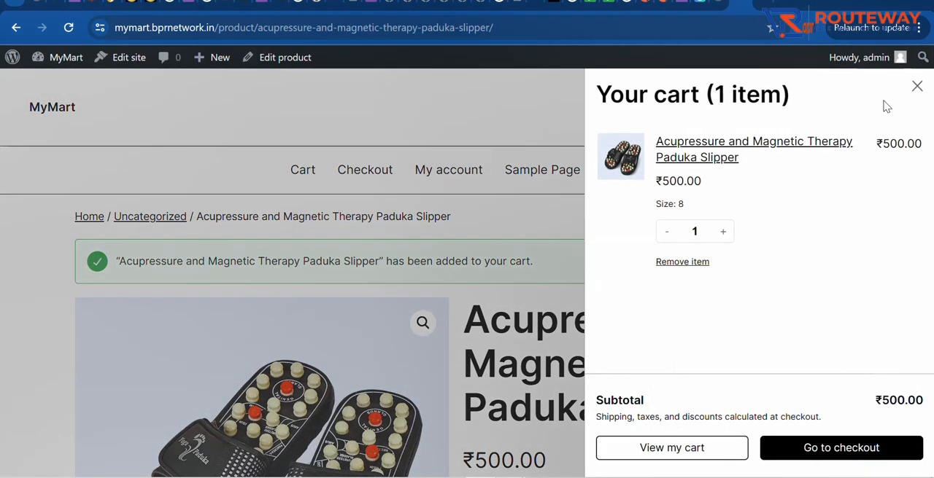
left_click(830, 447)
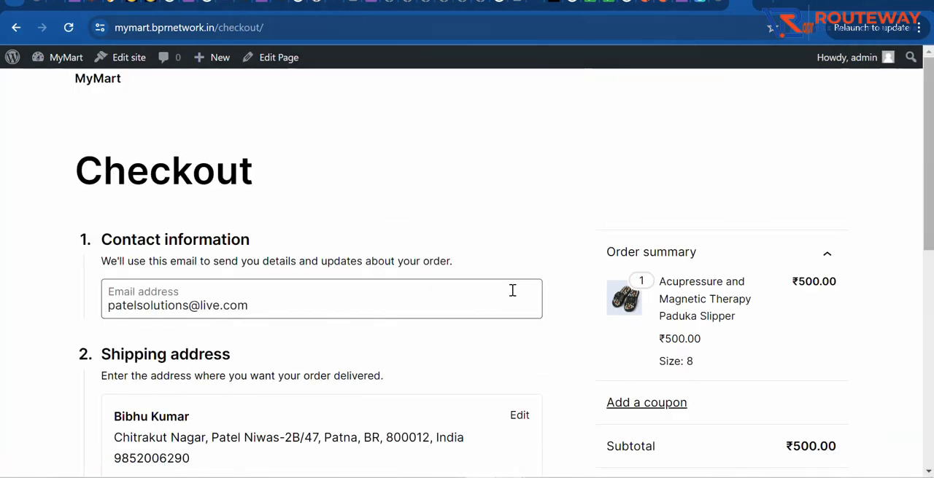
scroll(236, 401, "down", 3)
scroll(279, 318, "down", 5)
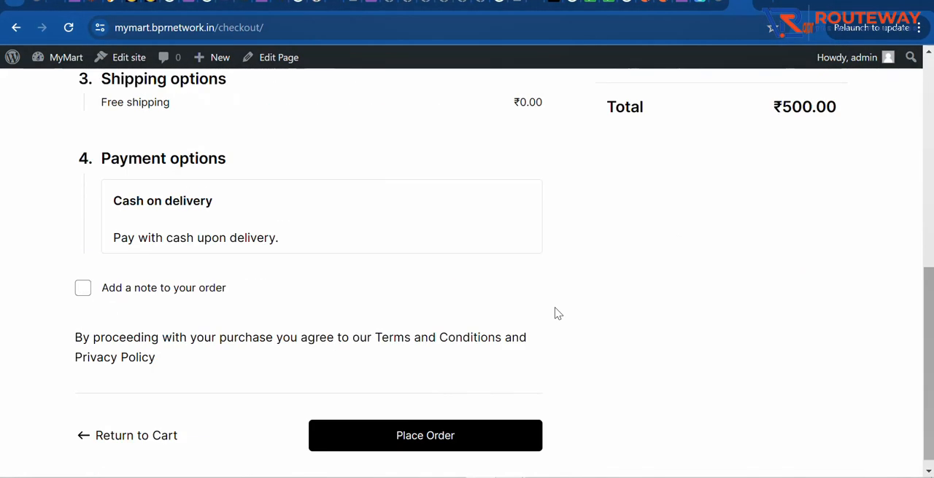
left_click(432, 430)
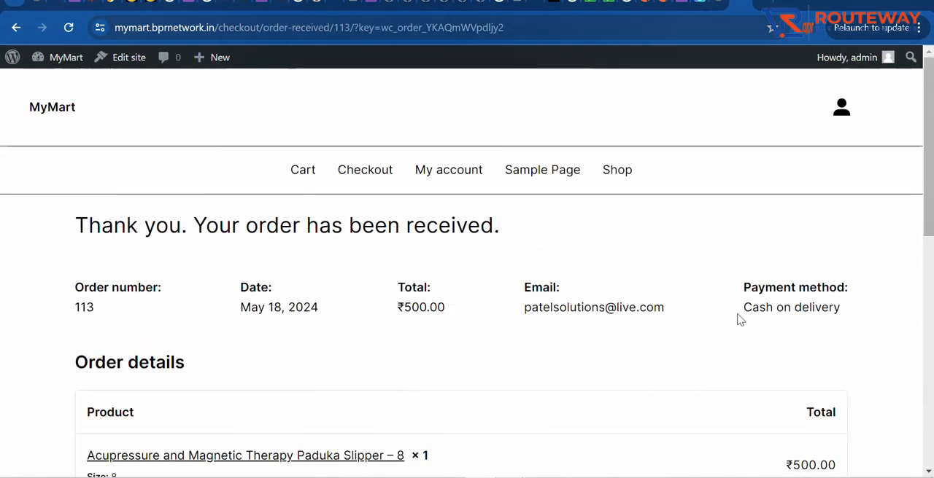
- Highlight the order number on the confirmation page and look for that order in the WooCommerce admin's Orders list
left_click_drag(75, 307, 104, 308)
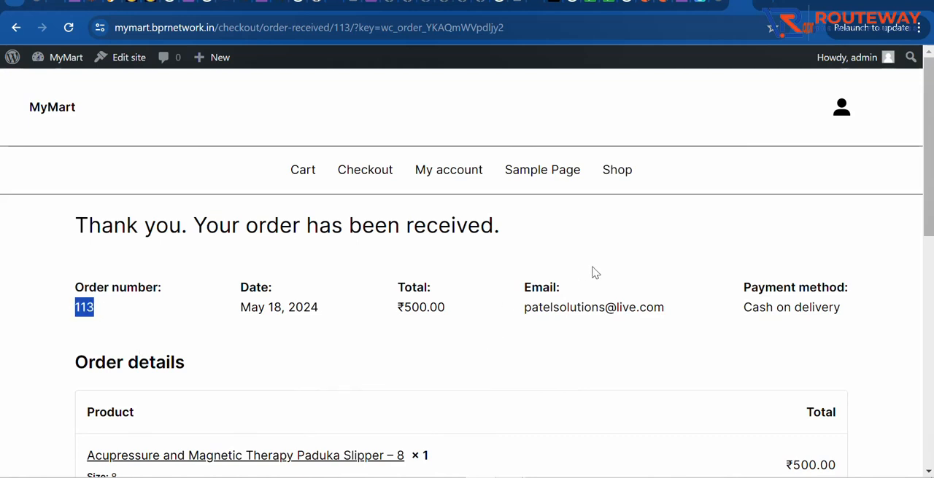
left_click(722, 9)
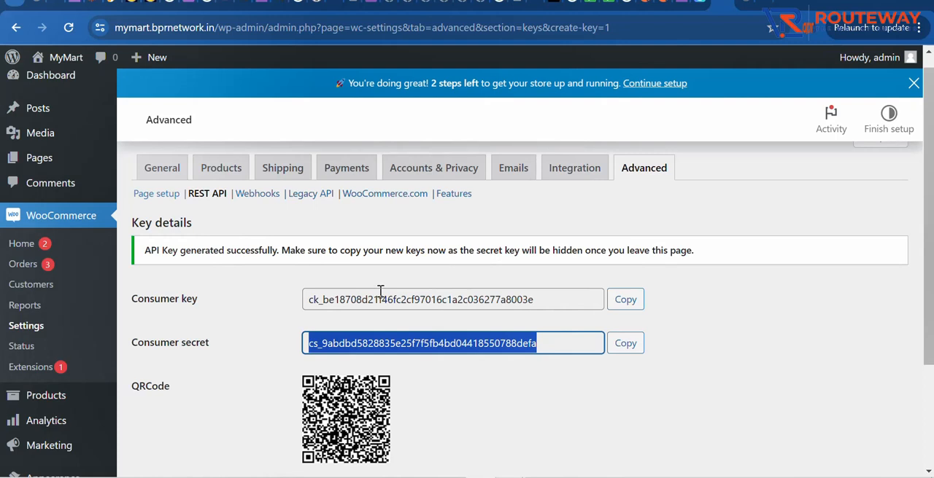
scroll(265, 292, "up", 1)
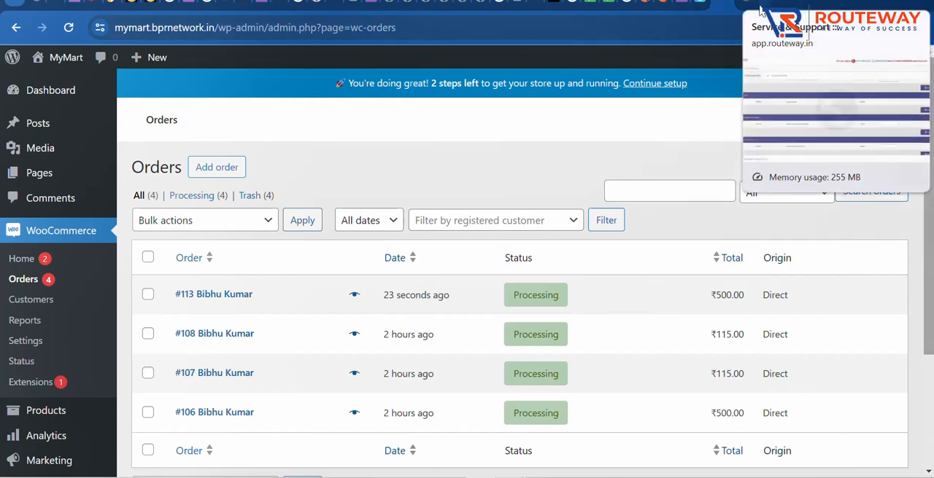
- Switch to the Routeway portal, open the Order page and choose WordPress as the order source
left_click(759, 9)
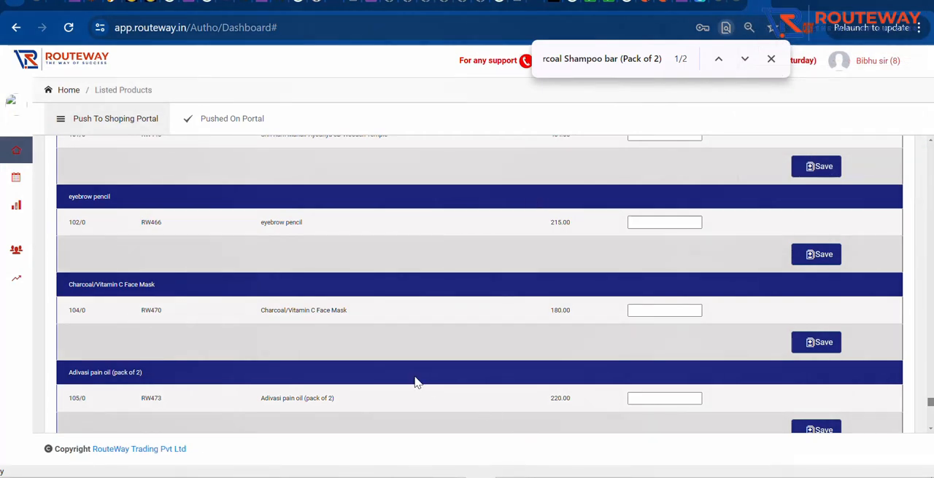
mouse_move(4, 212)
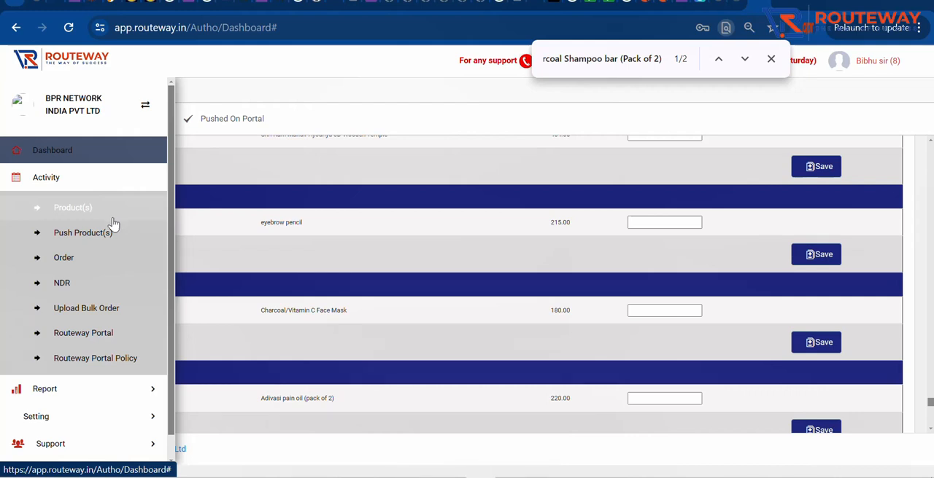
left_click(69, 260)
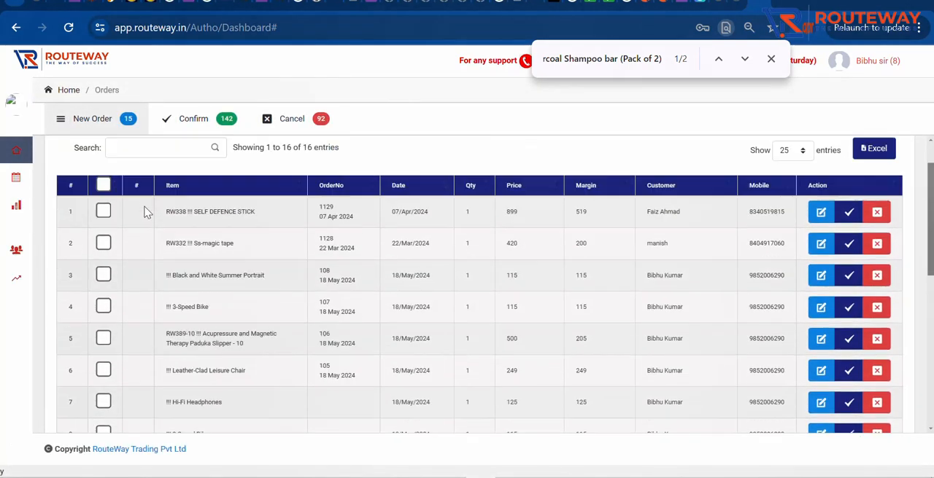
left_click(132, 177)
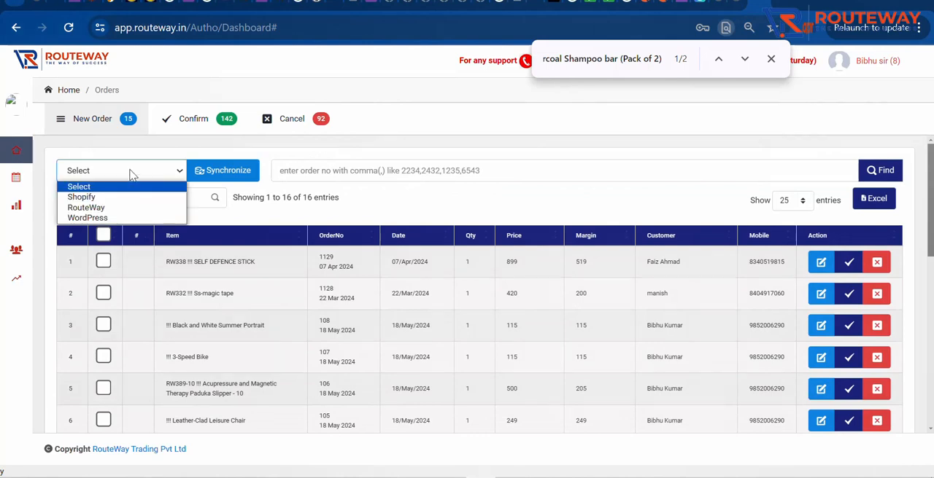
left_click(87, 218)
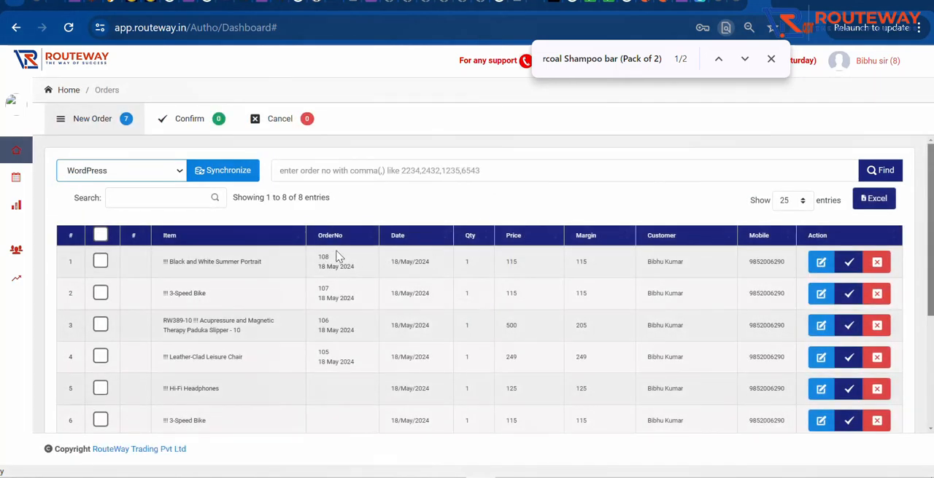
- Look through the listed WordPress orders, synchronize them with the store and confirm the request
scroll(331, 358, "down", 3)
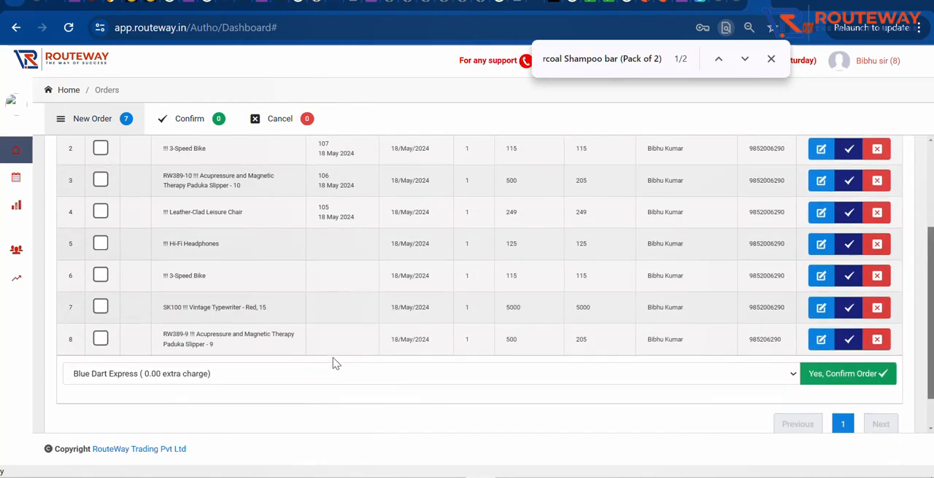
scroll(331, 361, "up", 3)
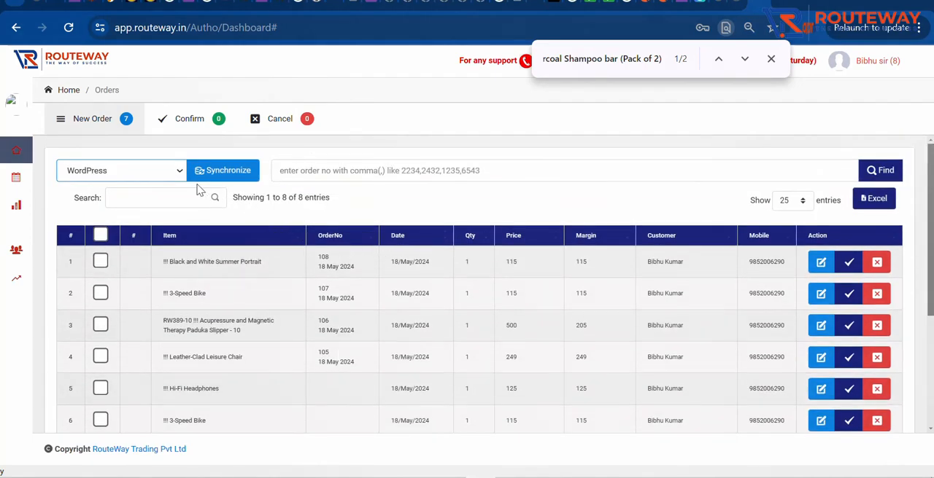
left_click(219, 178)
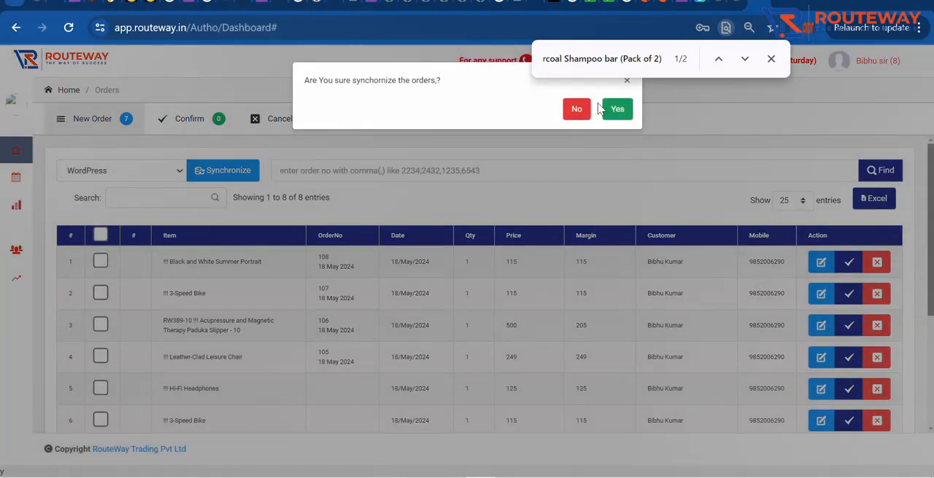
left_click(617, 108)
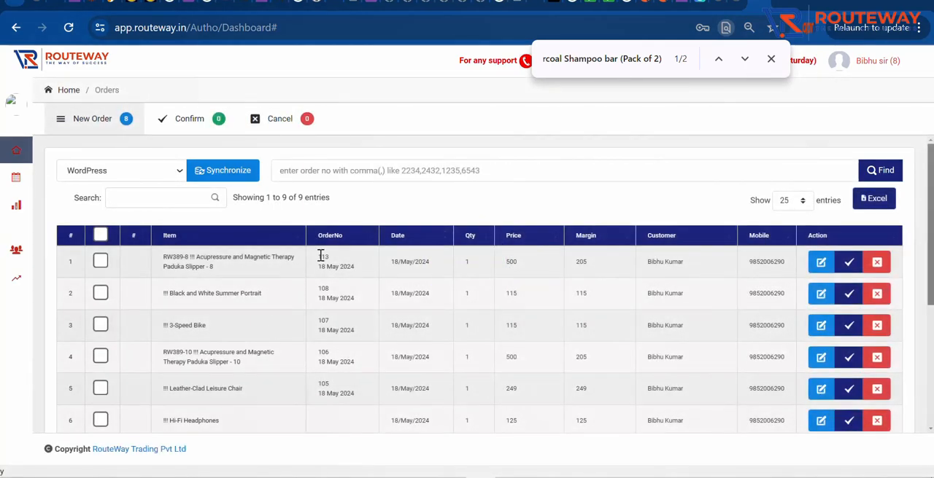
- Check the order number, date and item of the newly pulled size 8 Paduka Slipper order
left_click_drag(318, 255, 367, 272)
left_click_drag(161, 256, 385, 267)
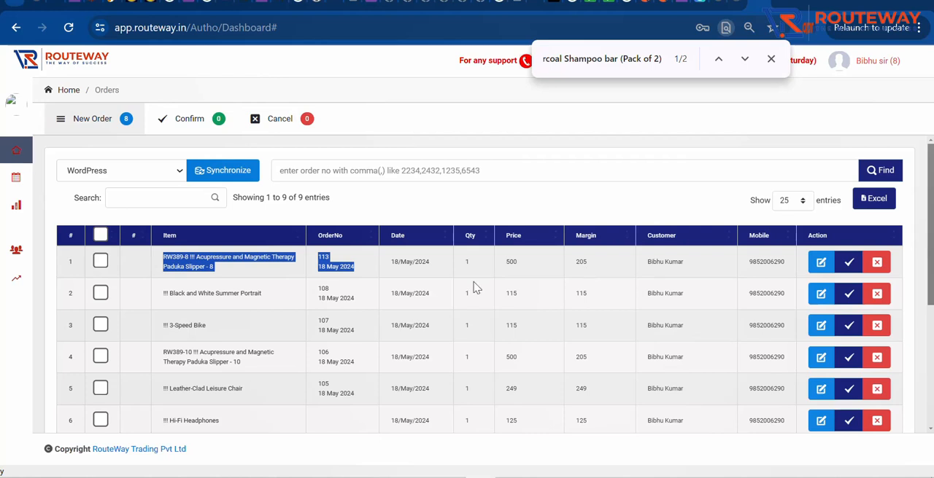
left_click(319, 283)
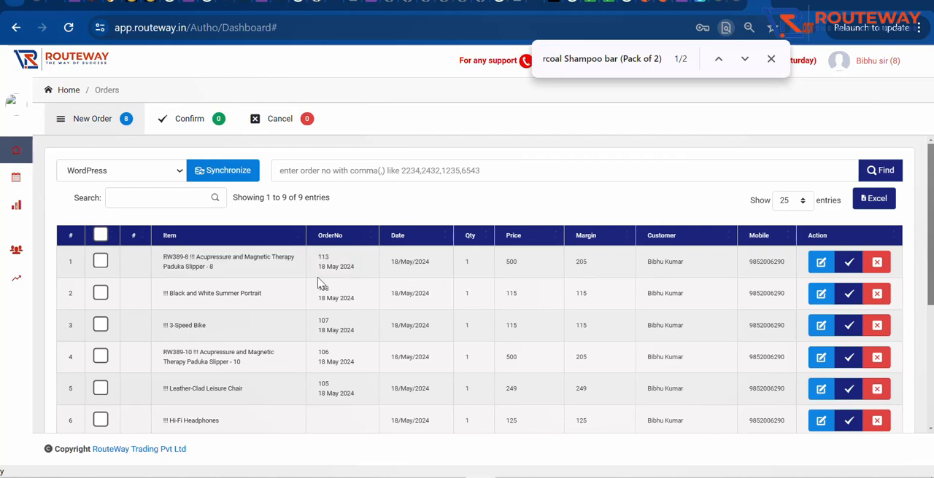